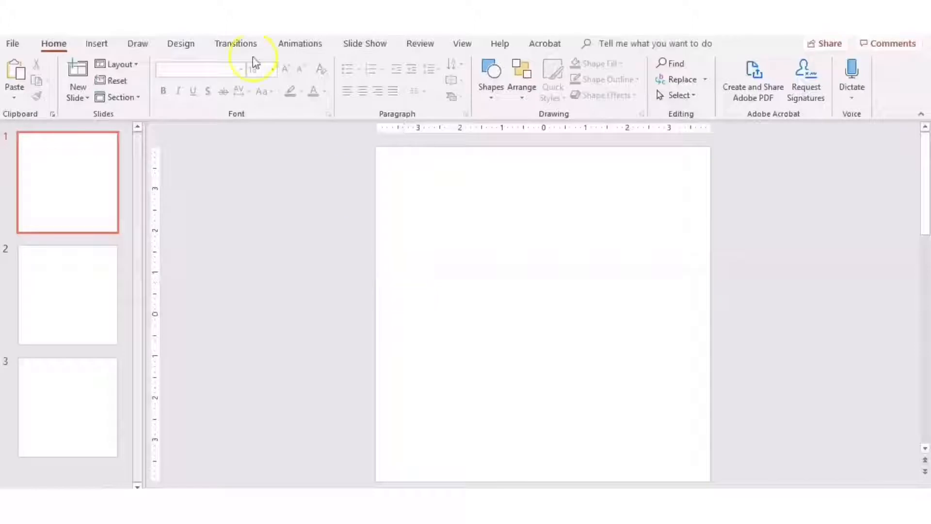
Step: Insert a text box across the upper part of the first slide and enter the text LOVE
{"action": "left_click", "coordinate": [104, 47]}
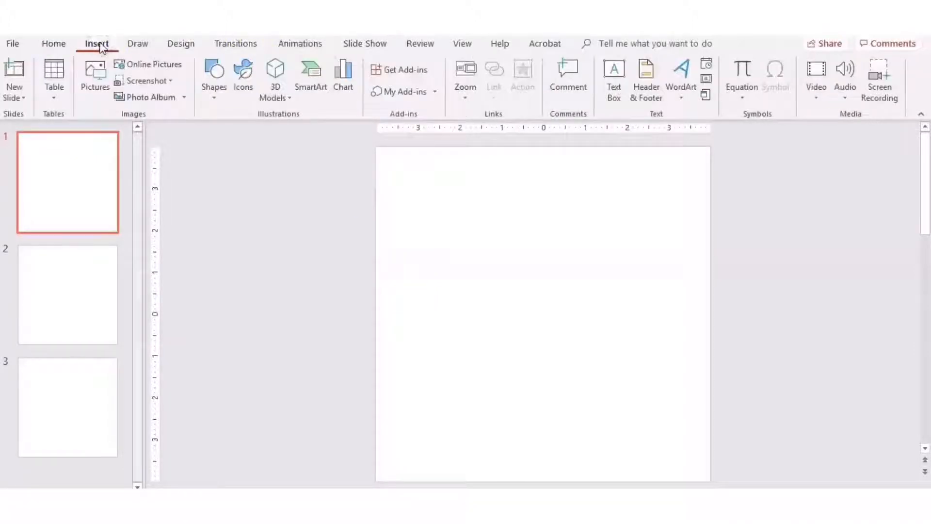
{"action": "left_click", "coordinate": [411, 75]}
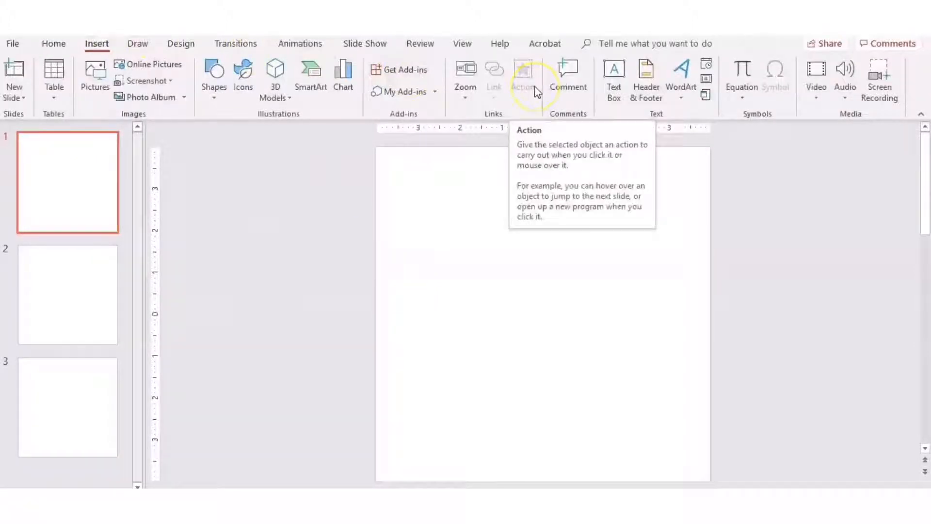
{"action": "left_click", "coordinate": [617, 83]}
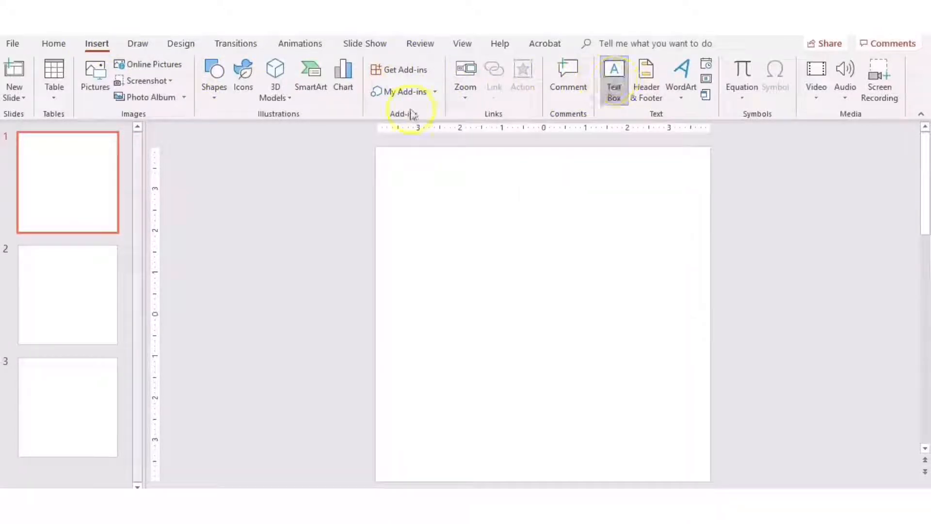
{"action": "left_click_drag", "start_coordinate": [403, 162], "coordinate": [683, 287]}
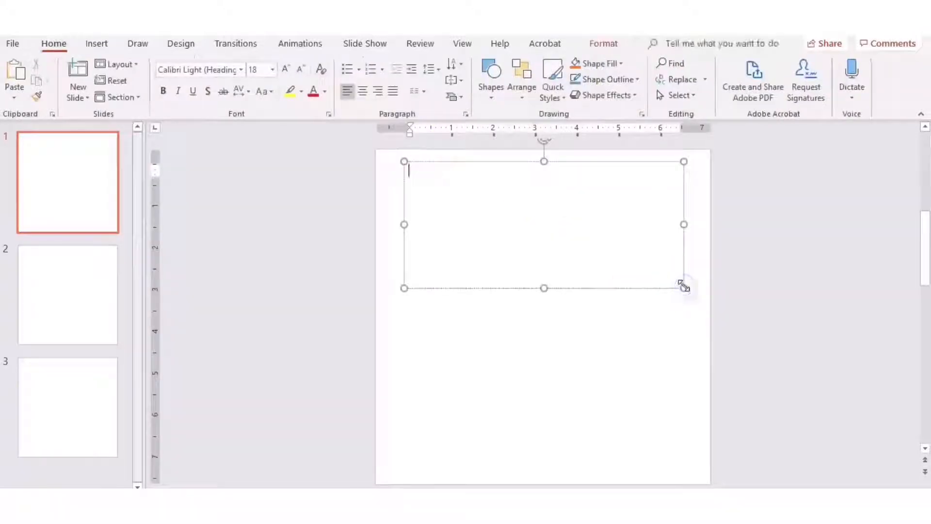
{"action": "type", "text": "LOVE"}
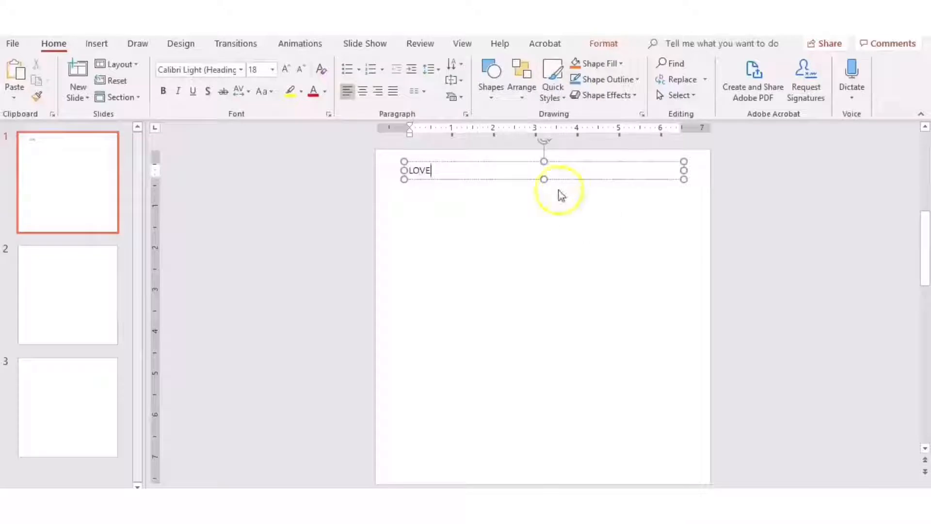
Step: Format the LOVE text box in KG Hard Candy Solid at size 120 and shift it slightly left
{"action": "left_click", "coordinate": [457, 162]}
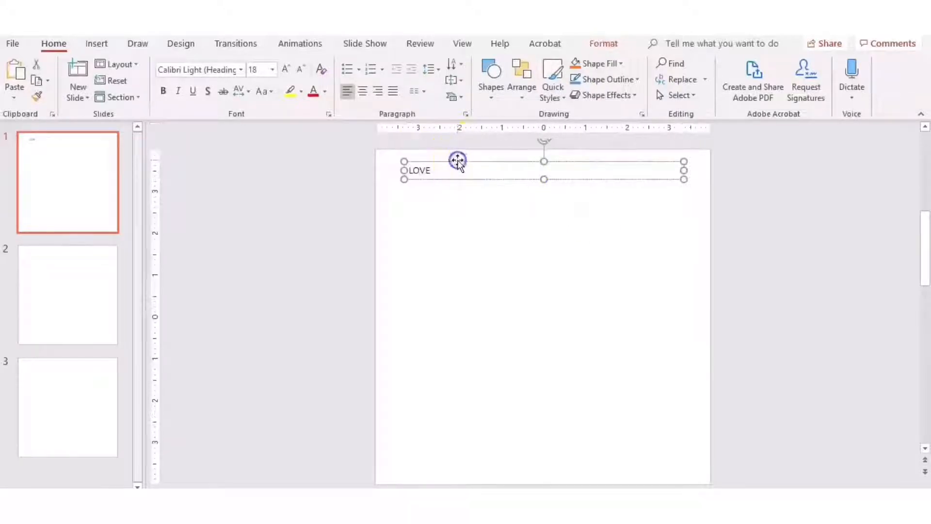
{"action": "left_click", "coordinate": [240, 72]}
{"action": "left_click", "coordinate": [234, 150]}
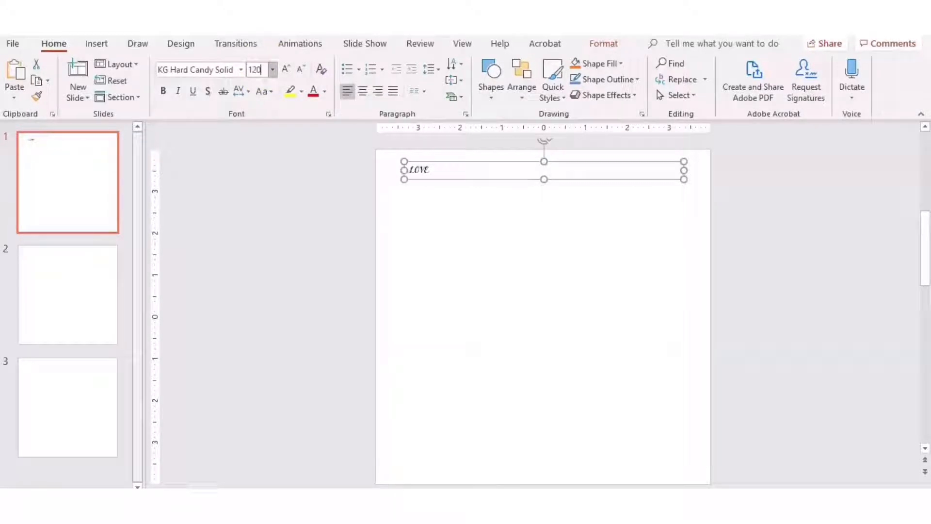
{"action": "type", "text": "120"}
{"action": "key", "text": "Return"}
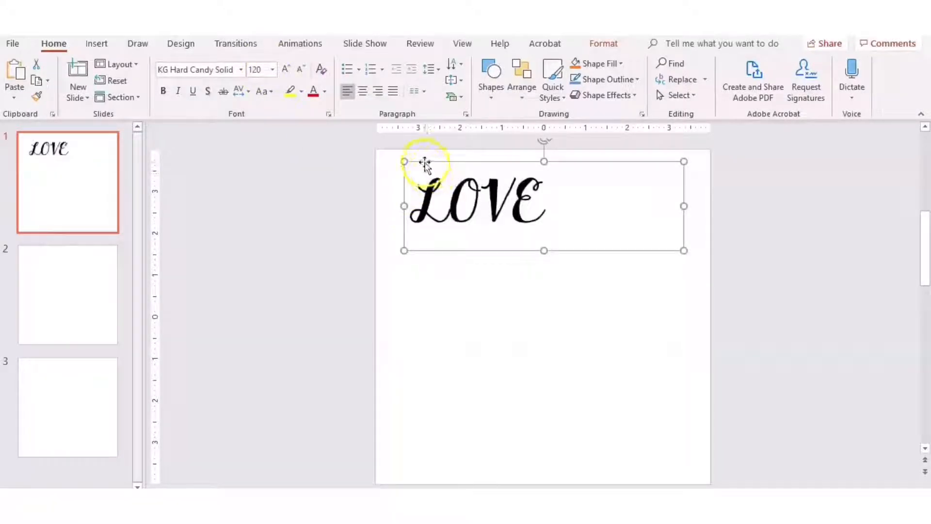
{"action": "left_click_drag", "start_coordinate": [425, 161], "coordinate": [414, 162]}
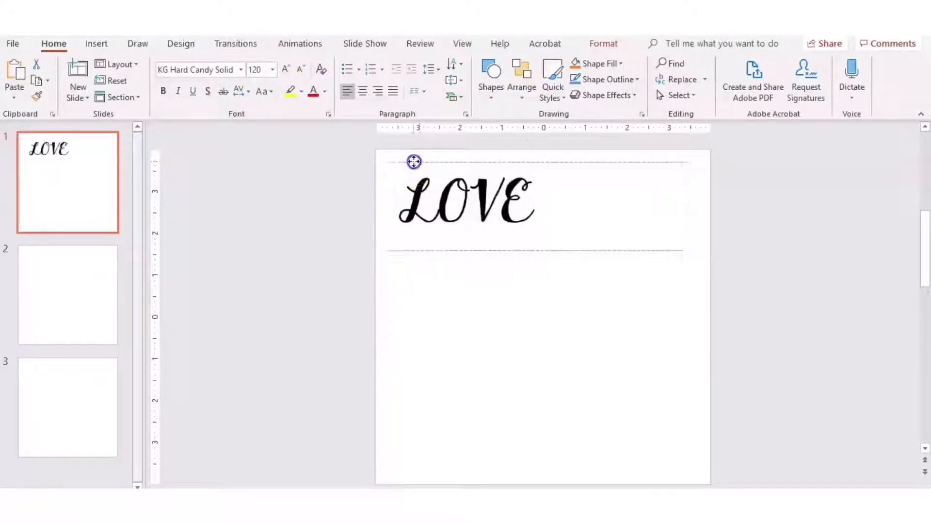
Step: Try adding a second LOVE text box with the default formatting in the middle of the slide, and remove it
{"action": "left_click", "coordinate": [97, 44]}
{"action": "left_click", "coordinate": [613, 78]}
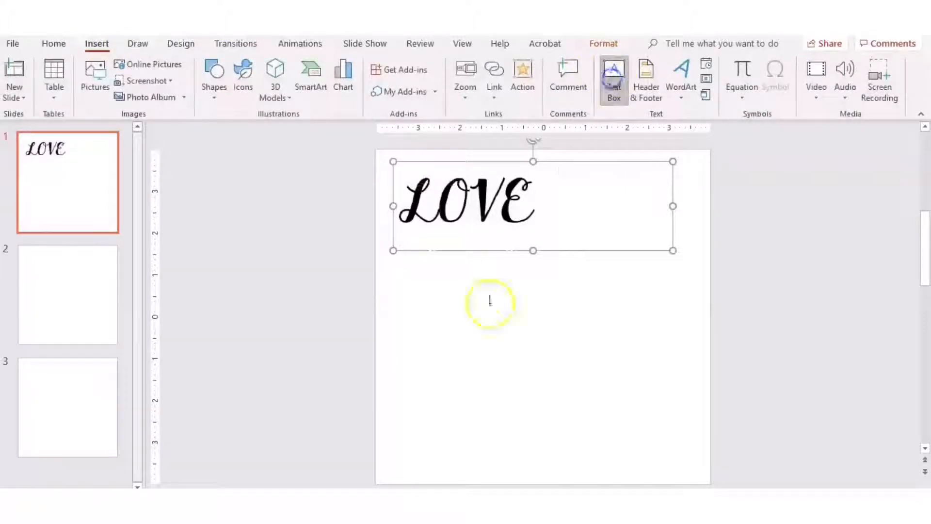
{"action": "left_click_drag", "start_coordinate": [486, 303], "coordinate": [650, 425]}
{"action": "type", "text": "LOVE"}
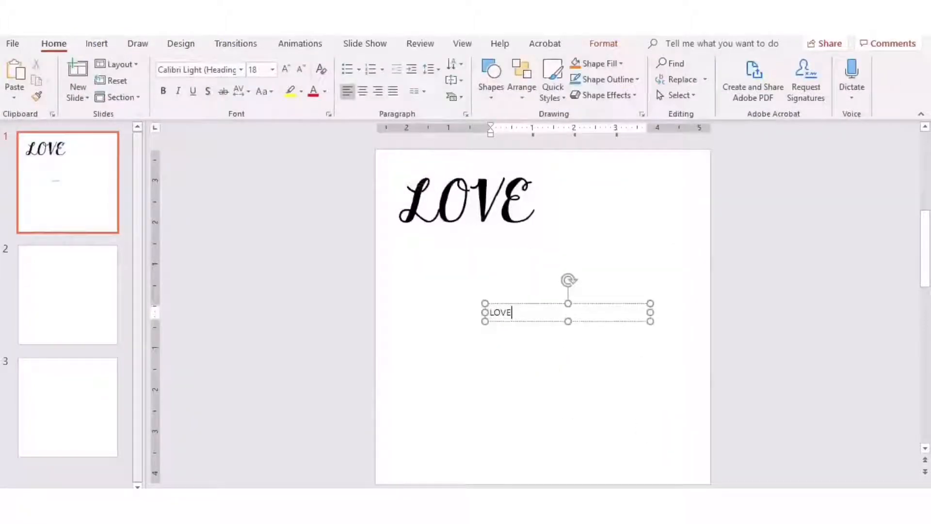
{"action": "left_click", "coordinate": [616, 323]}
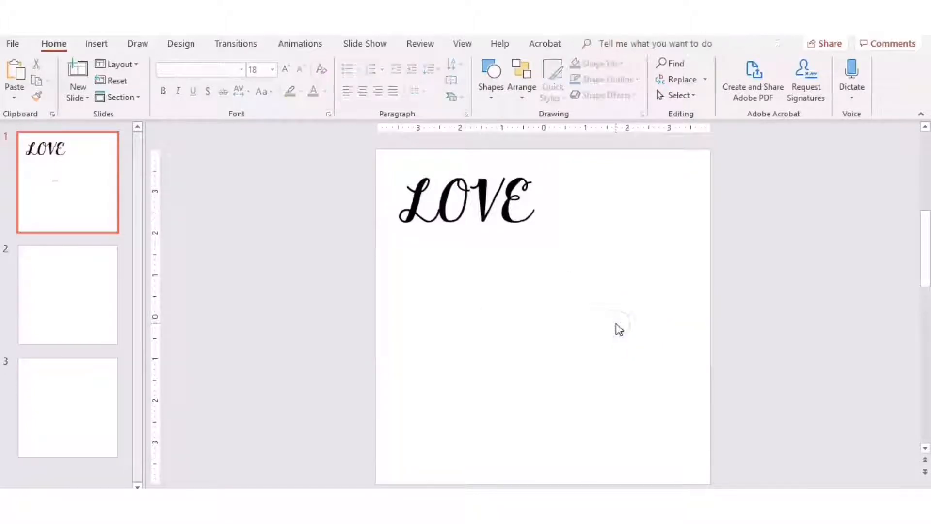
Step: Make the formatting of the KG Hard Candy Solid LOVE box the default for text boxes
{"action": "left_click", "coordinate": [508, 167]}
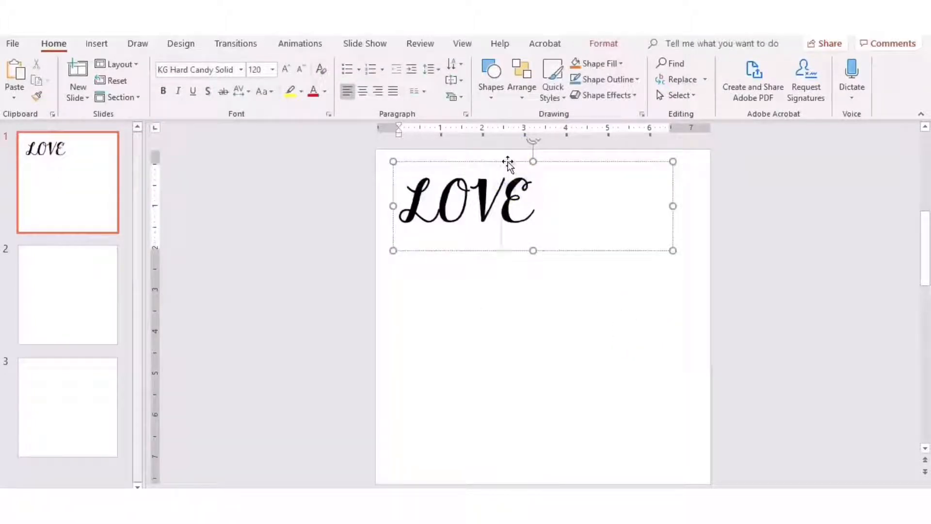
{"action": "right_click", "coordinate": [507, 162]}
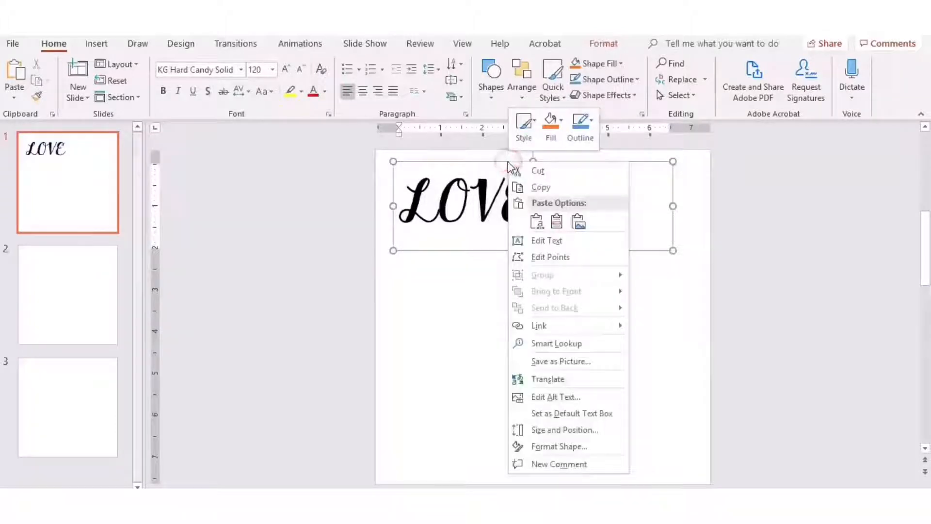
{"action": "left_click", "coordinate": [564, 413]}
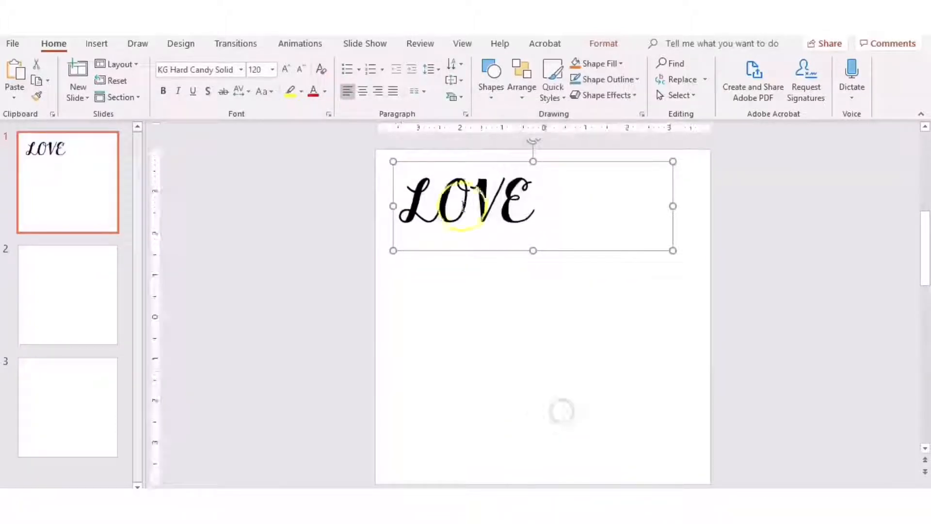
Step: Add a second LOVE text box with the default formatting below and to the right of the first word
{"action": "left_click", "coordinate": [107, 46]}
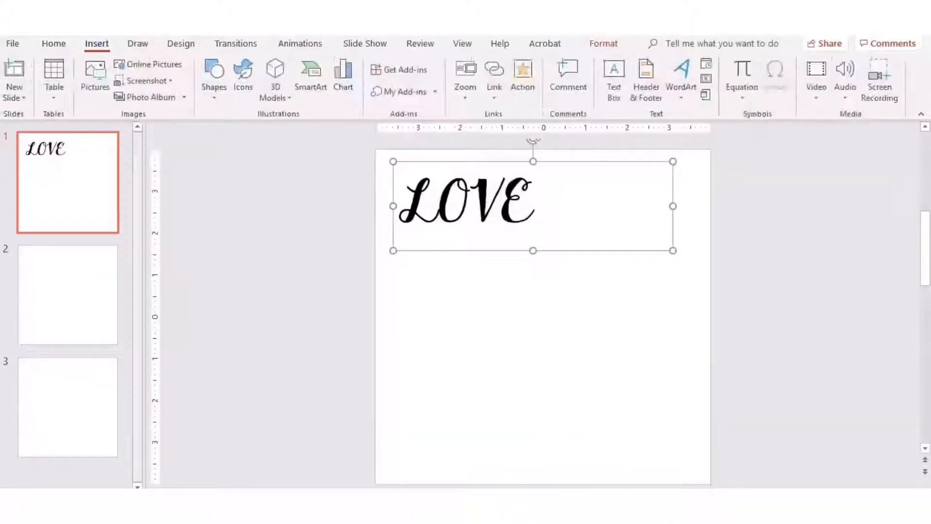
{"action": "left_click", "coordinate": [614, 80]}
{"action": "left_click_drag", "start_coordinate": [497, 235], "coordinate": [672, 326]}
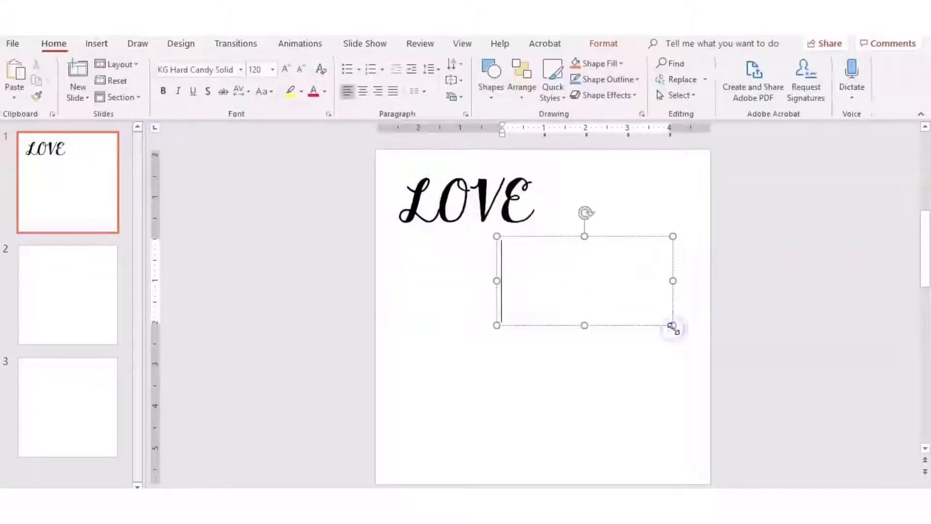
{"action": "type", "text": "LOVE"}
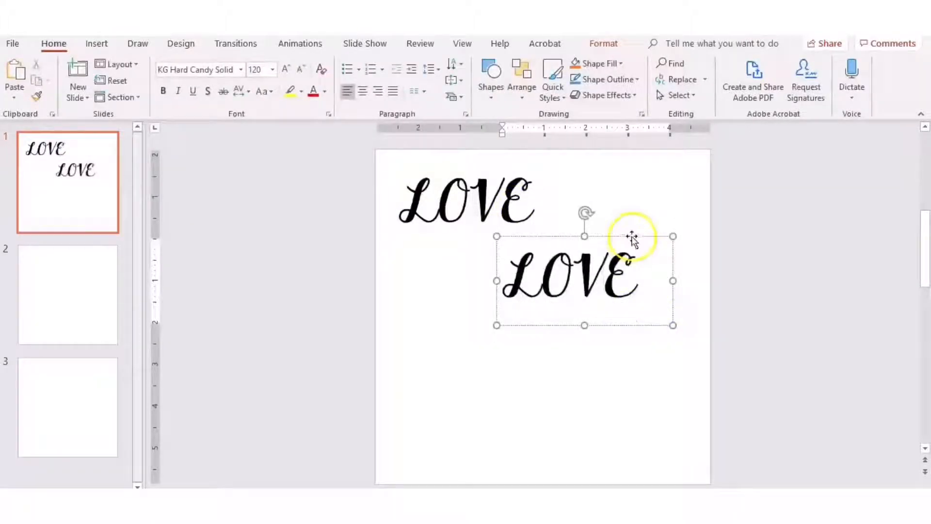
{"action": "left_click_drag", "start_coordinate": [631, 235], "coordinate": [645, 225]}
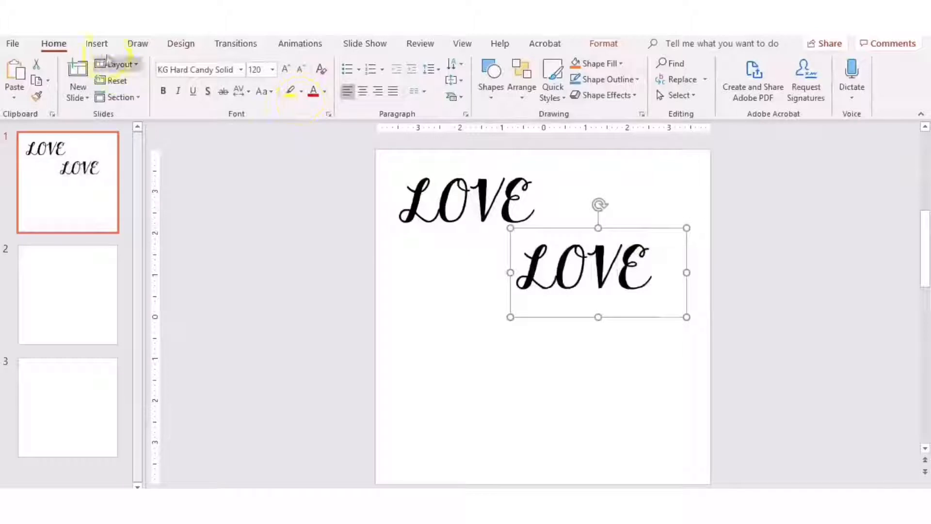
Step: Add a third LOVE text box and place it at the slide's left side, below the second word
{"action": "left_click", "coordinate": [97, 43]}
{"action": "left_click", "coordinate": [614, 77]}
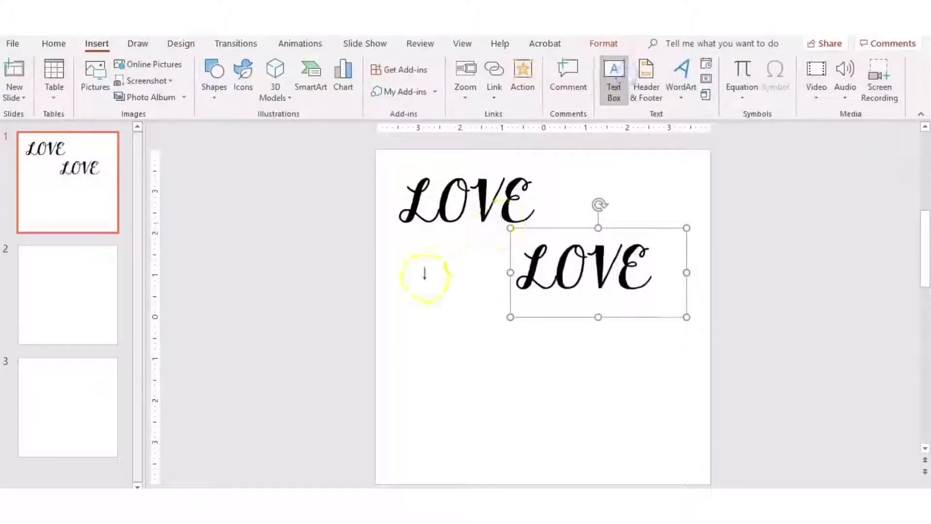
{"action": "left_click_drag", "start_coordinate": [418, 280], "coordinate": [591, 368]}
{"action": "type", "text": "LOVE"}
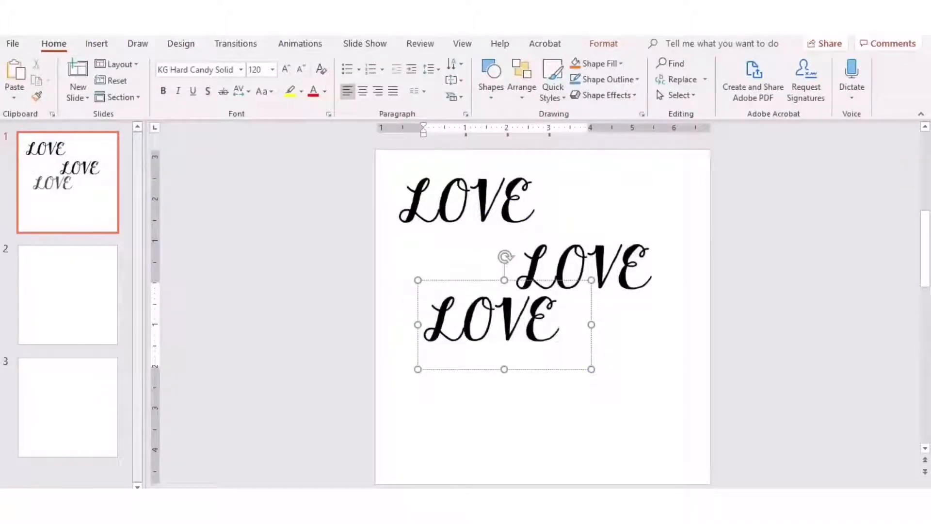
{"action": "left_click", "coordinate": [479, 291]}
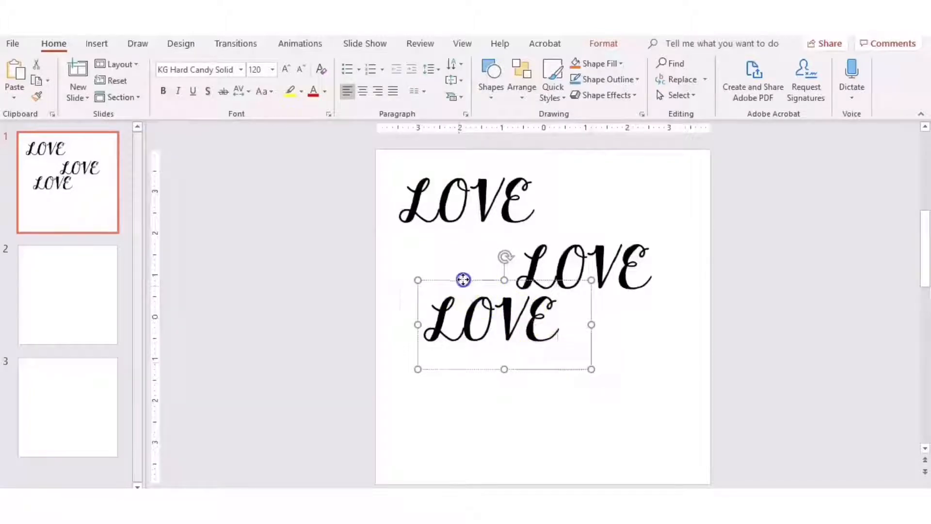
{"action": "left_click_drag", "start_coordinate": [461, 276], "coordinate": [442, 290]}
{"action": "left_click", "coordinate": [527, 401]}
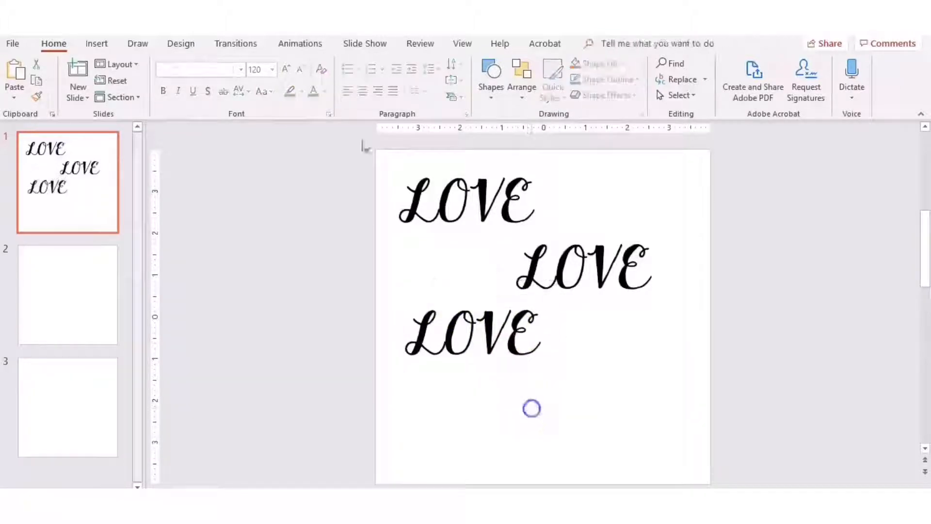
Step: Insert a fourth text box reading LOVE in the lower left of the slide, under the third word
{"action": "left_click", "coordinate": [97, 43]}
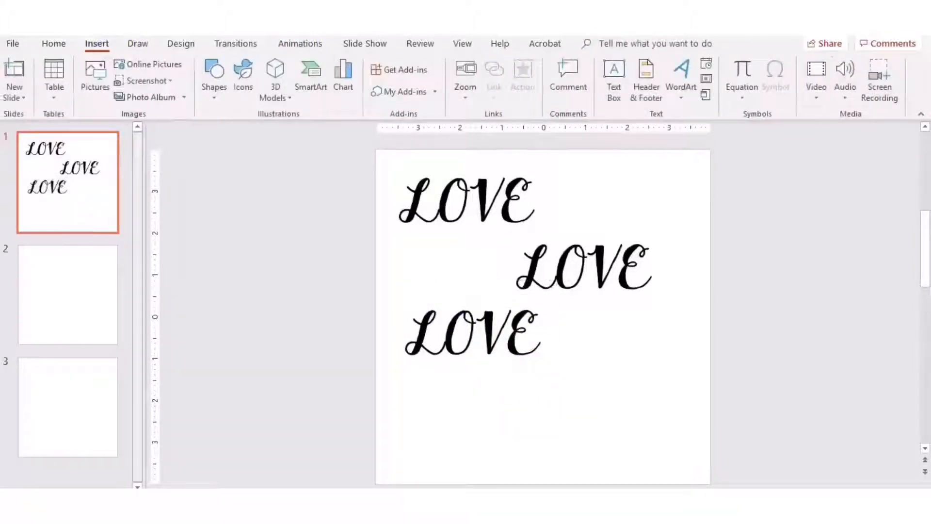
{"action": "left_click", "coordinate": [611, 68]}
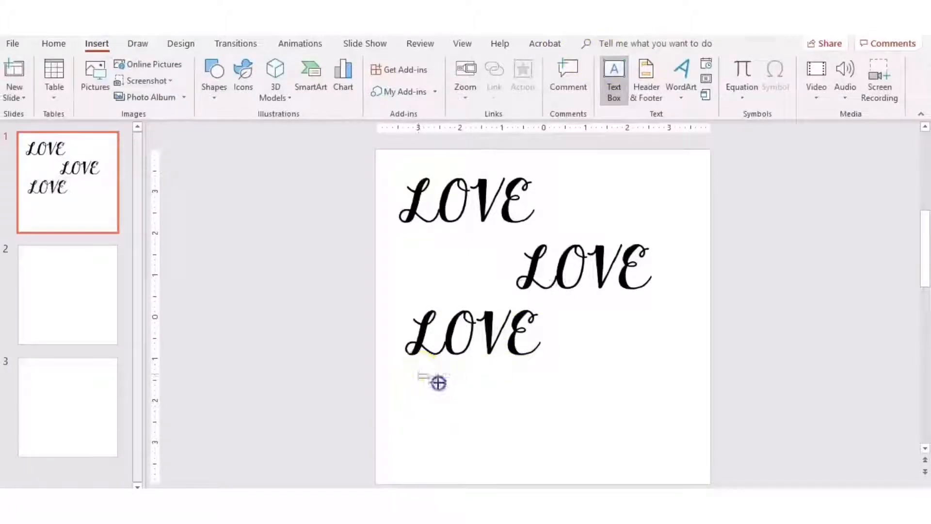
{"action": "left_click_drag", "start_coordinate": [418, 373], "coordinate": [571, 420]}
{"action": "type", "text": "LOVE"}
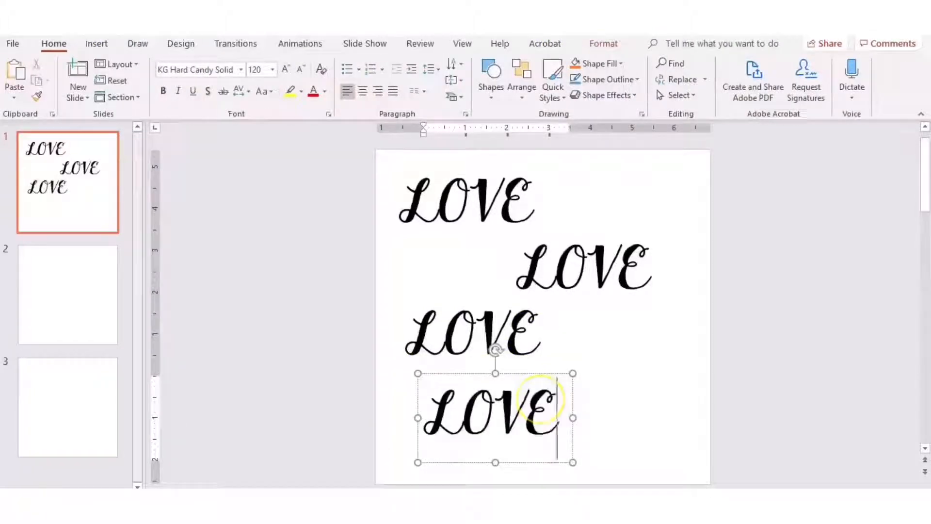
Step: Change the bottom LOVE to the KG Inimitable Original font and fit its box on one line near the slide's left edge
{"action": "left_click", "coordinate": [504, 373]}
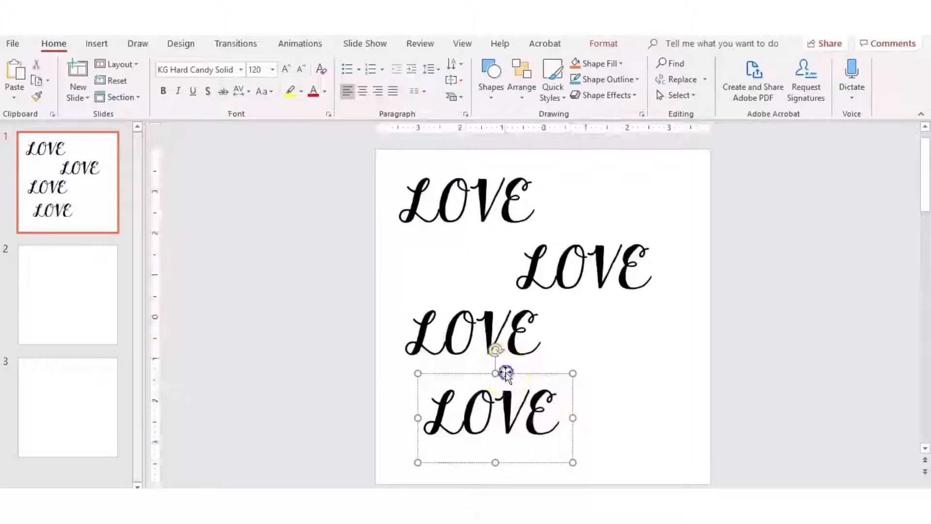
{"action": "left_click", "coordinate": [240, 70]}
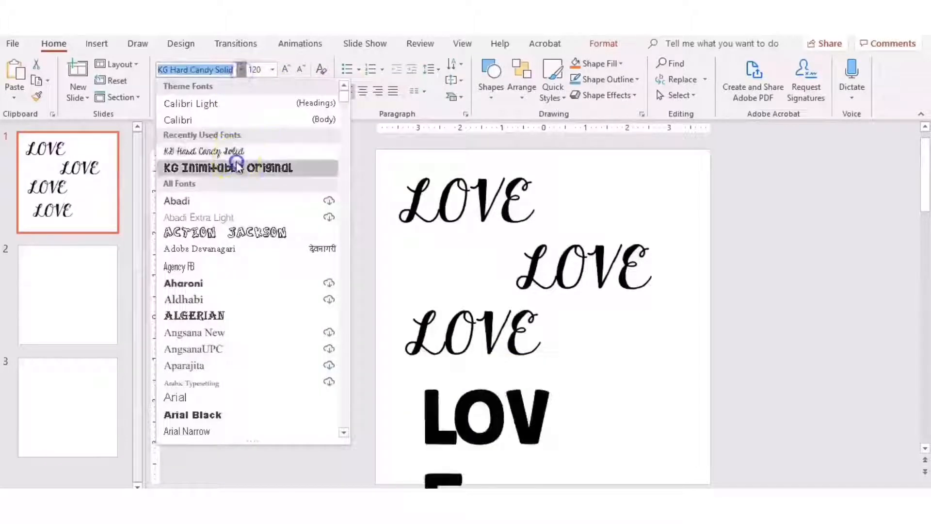
{"action": "left_click", "coordinate": [237, 162]}
{"action": "left_click_drag", "start_coordinate": [574, 461], "coordinate": [625, 449]}
{"action": "left_click_drag", "start_coordinate": [589, 370], "coordinate": [557, 368]}
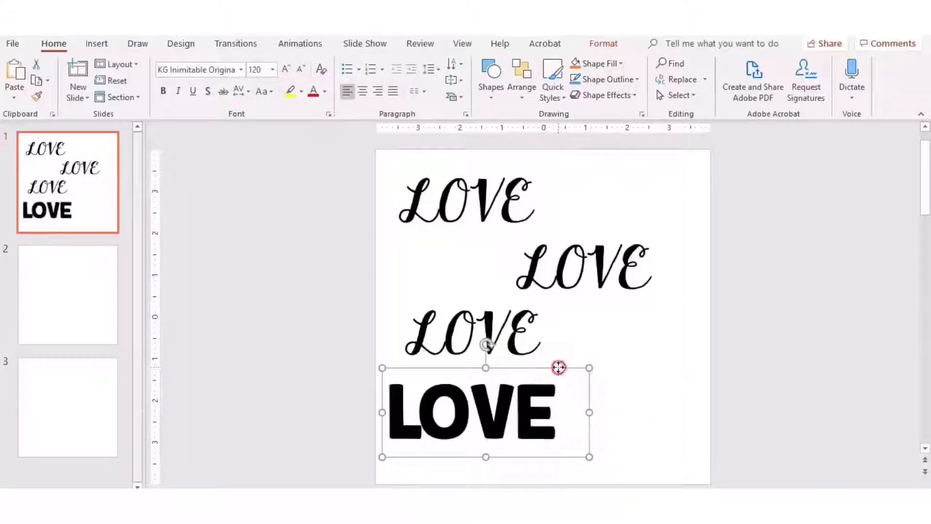
Step: Make the bold LOVE box's formatting the text box default and add another LOVE box beside it, wide enough for one line
{"action": "right_click", "coordinate": [558, 369]}
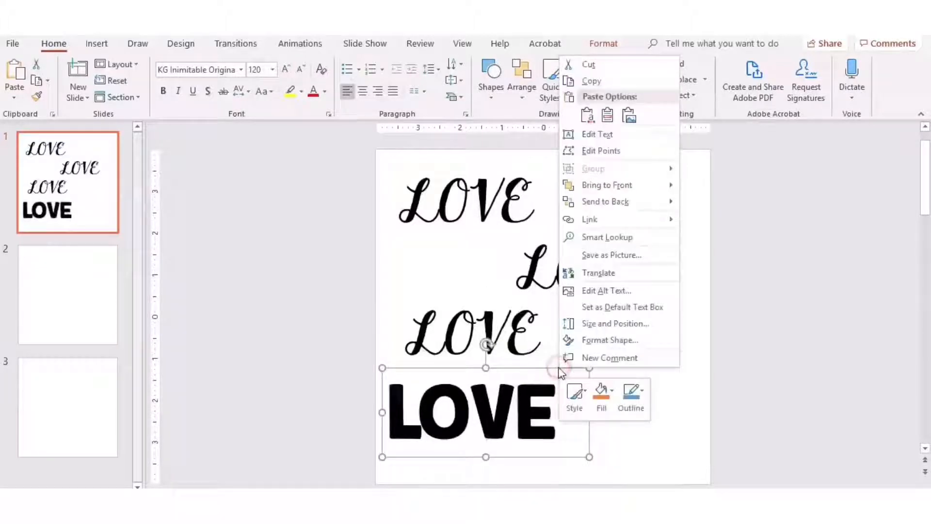
{"action": "left_click", "coordinate": [601, 307]}
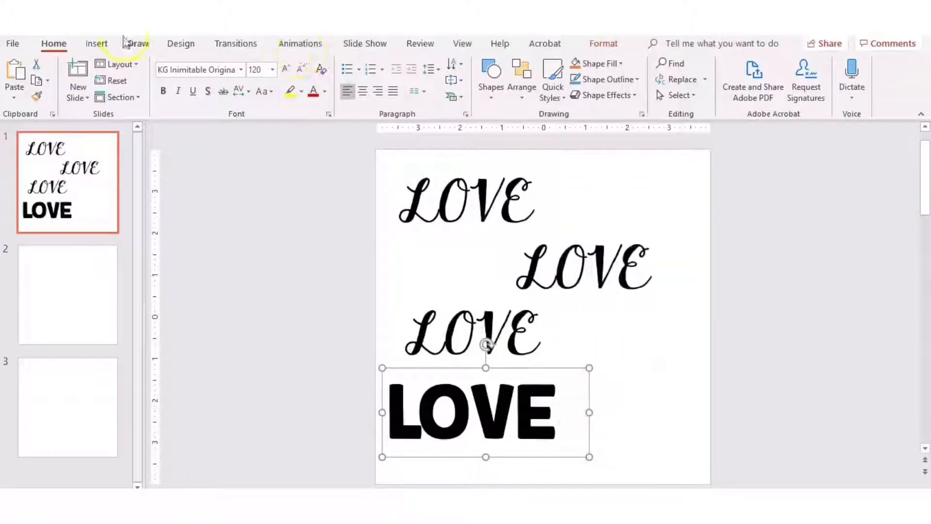
{"action": "left_click", "coordinate": [97, 43]}
{"action": "left_click", "coordinate": [613, 80]}
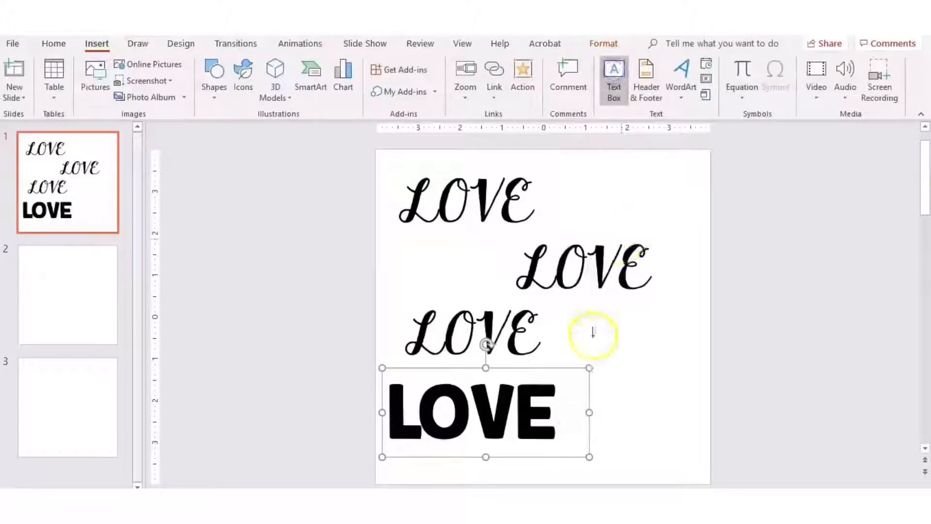
{"action": "left_click_drag", "start_coordinate": [560, 316], "coordinate": [712, 389]}
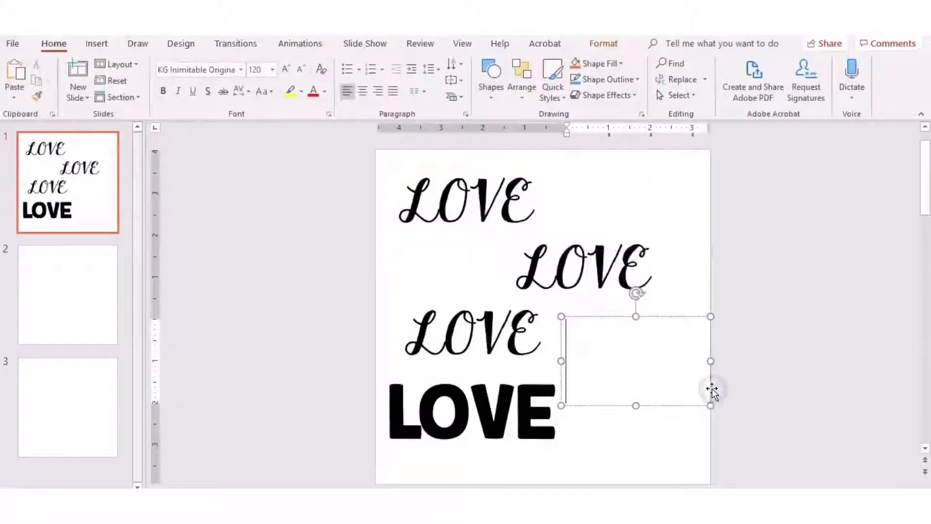
{"action": "type", "text": "LOVE"}
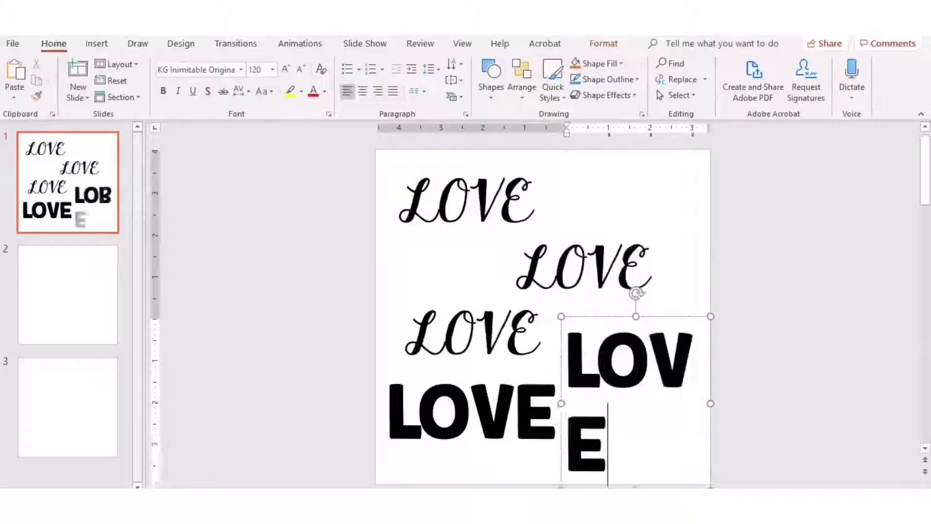
{"action": "left_click_drag", "start_coordinate": [716, 405], "coordinate": [795, 399]}
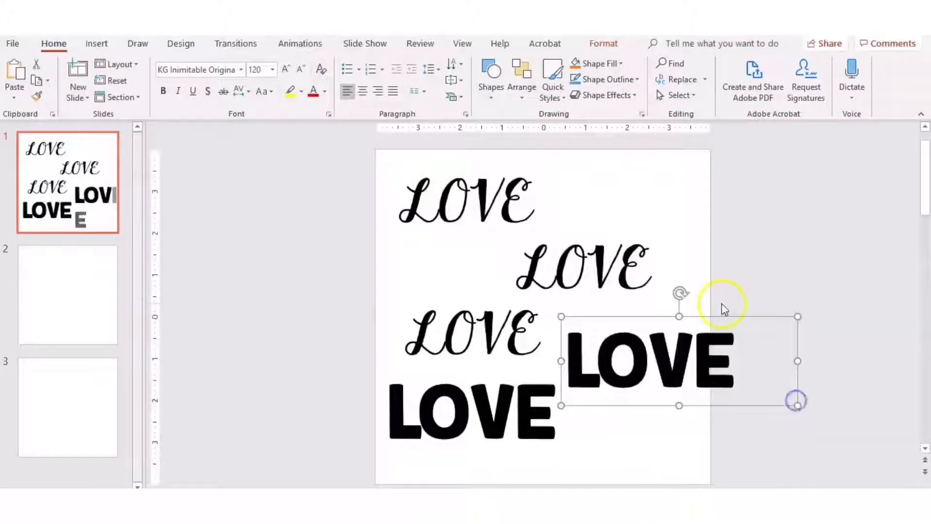
Step: Move the fifth LOVE text box to the slide's lower right corner so the whole word fits on the slide
{"action": "left_click_drag", "start_coordinate": [722, 312], "coordinate": [697, 399]}
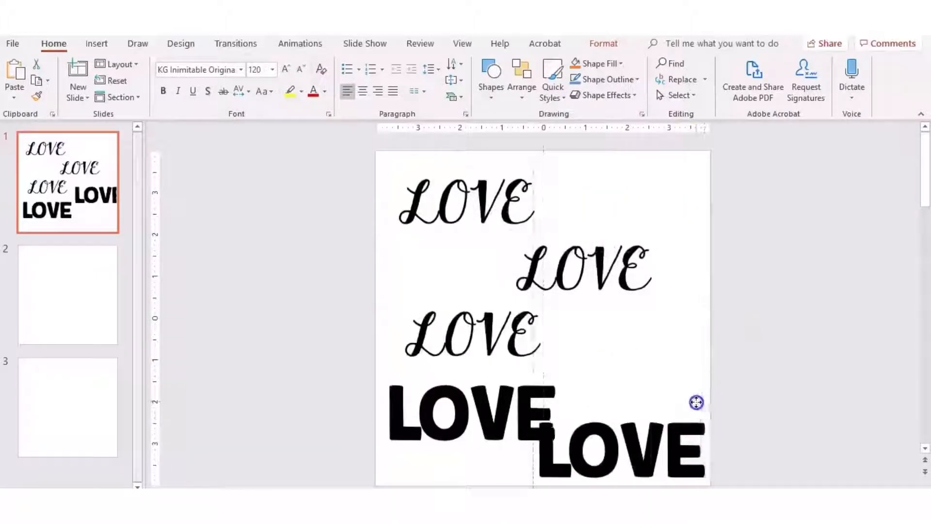
{"action": "left_click", "coordinate": [676, 310]}
Step: Draw a rectangle about 2.77" wide and 2.16" high in the upper left of slide 2
{"action": "left_click", "coordinate": [27, 332]}
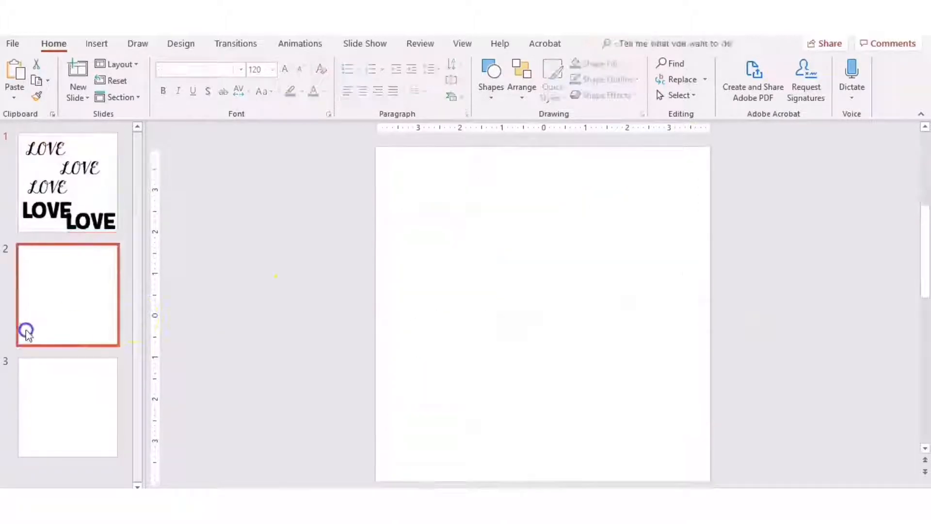
{"action": "left_click", "coordinate": [97, 48]}
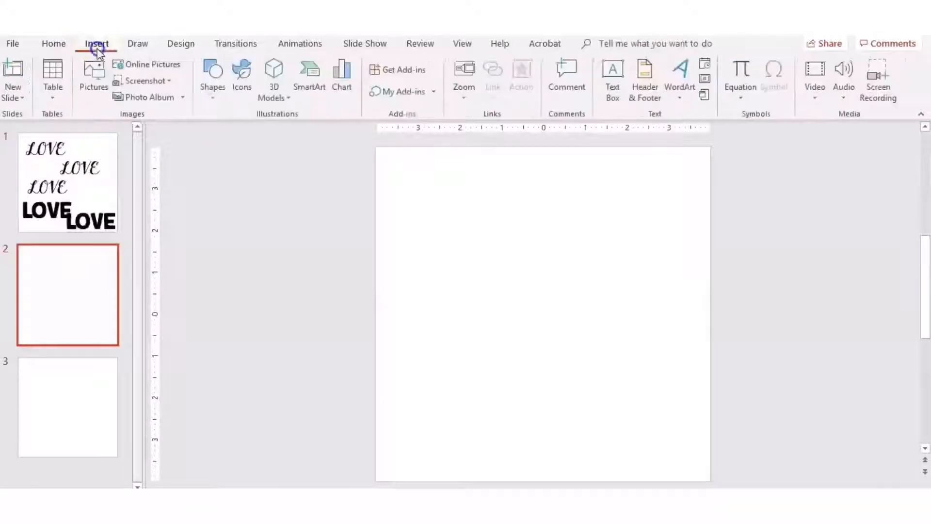
{"action": "left_click", "coordinate": [210, 73]}
{"action": "left_click", "coordinate": [249, 129]}
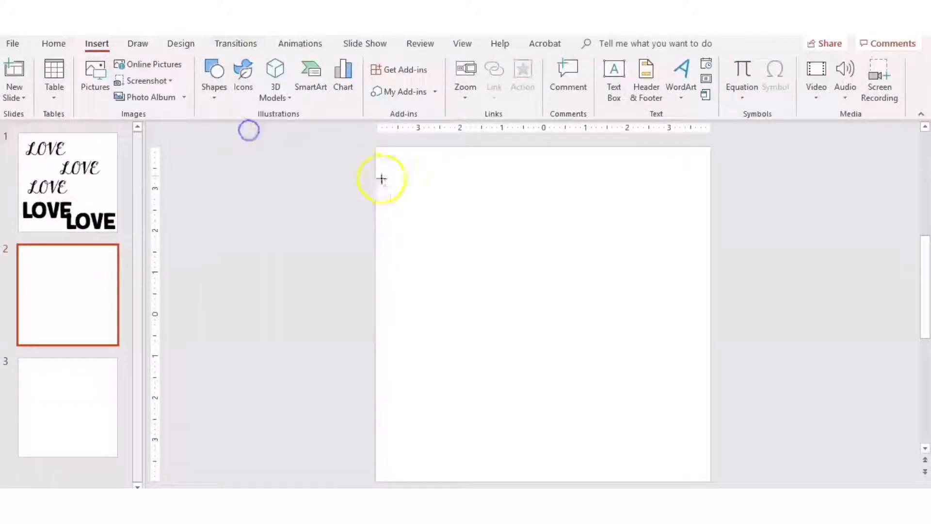
{"action": "left_click_drag", "start_coordinate": [382, 179], "coordinate": [515, 268]}
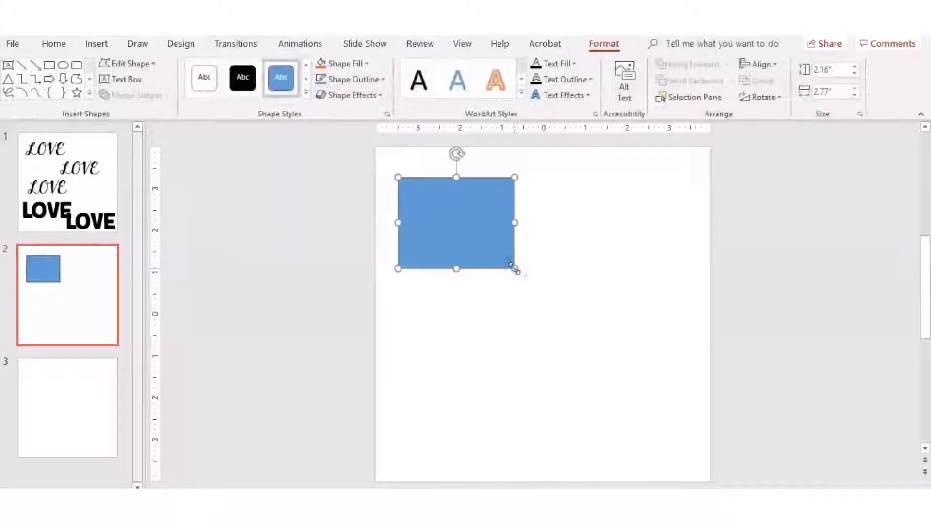
Step: Remove the rectangle's fill and give it a black 3 pt outline
{"action": "left_click", "coordinate": [363, 63]}
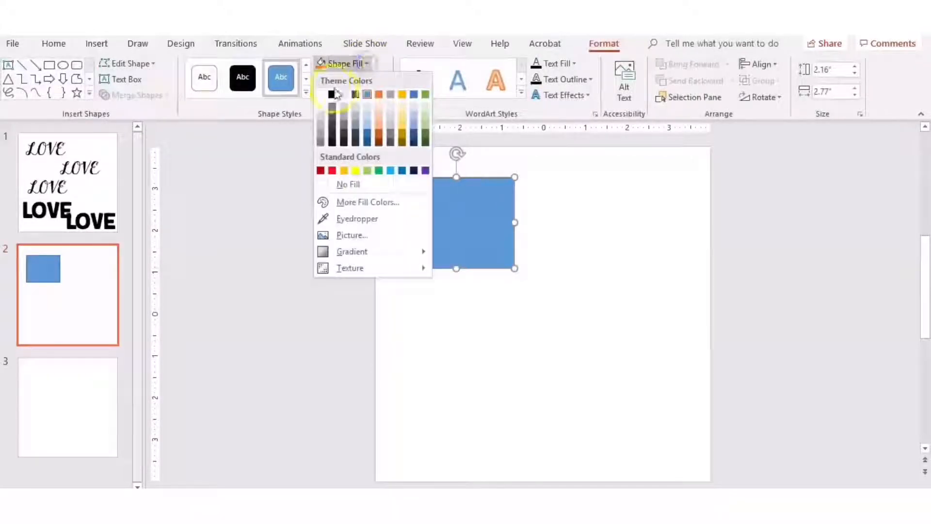
{"action": "left_click", "coordinate": [341, 182]}
{"action": "left_click", "coordinate": [376, 79]}
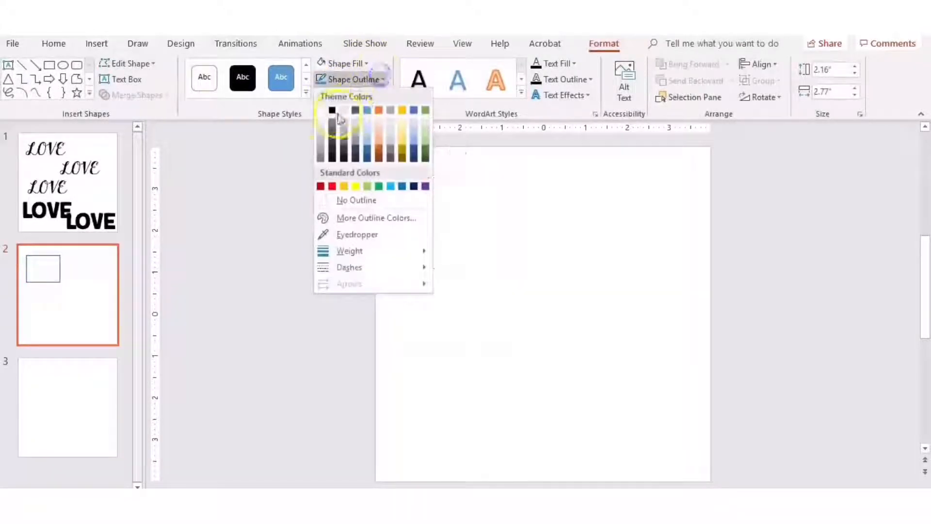
{"action": "left_click", "coordinate": [333, 117]}
{"action": "left_click", "coordinate": [378, 79]}
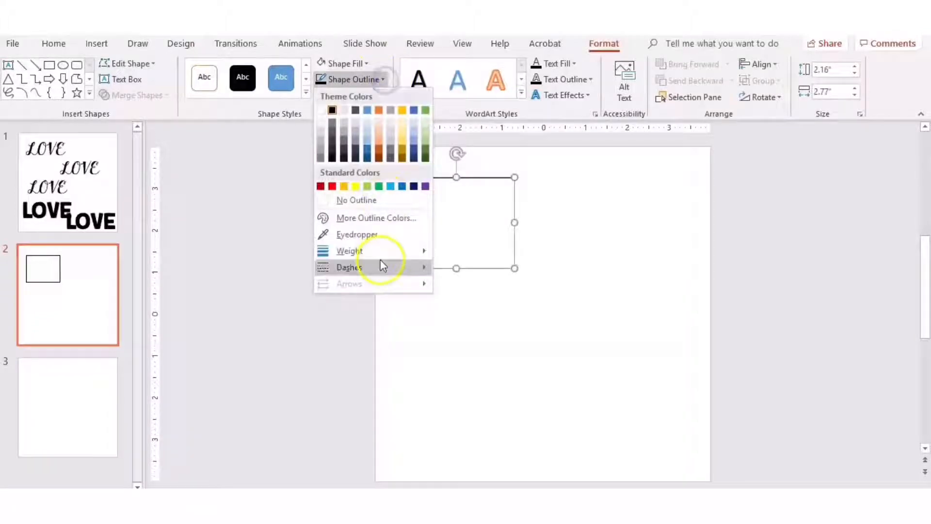
{"action": "mouse_move", "coordinate": [383, 257]}
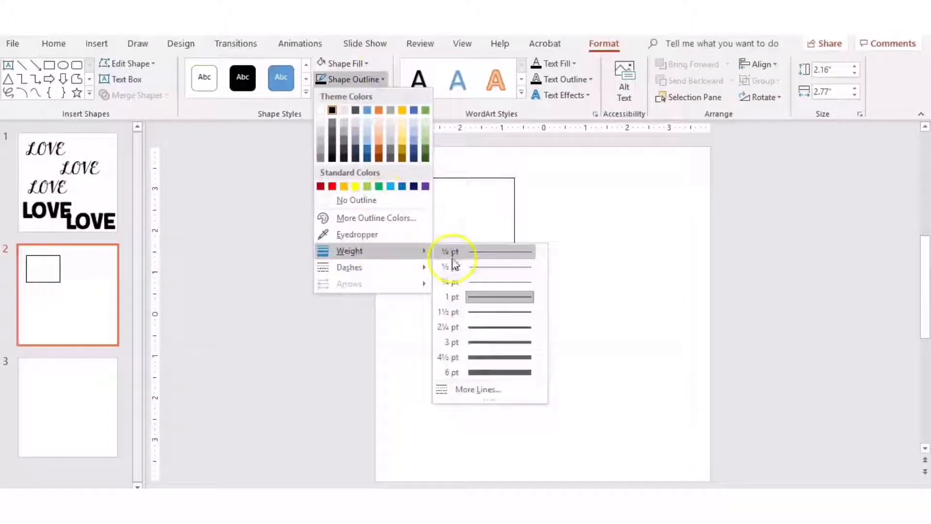
{"action": "left_click", "coordinate": [486, 343]}
{"action": "left_click", "coordinate": [609, 173]}
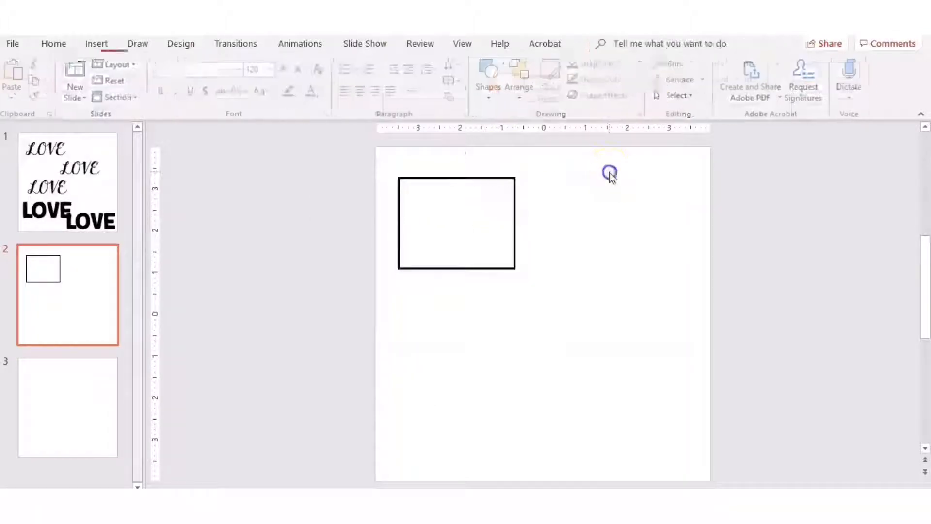
Step: Set the outlined rectangle as the default shape and draw a second rectangle below it, near the slide's centre
{"action": "right_click", "coordinate": [439, 210]}
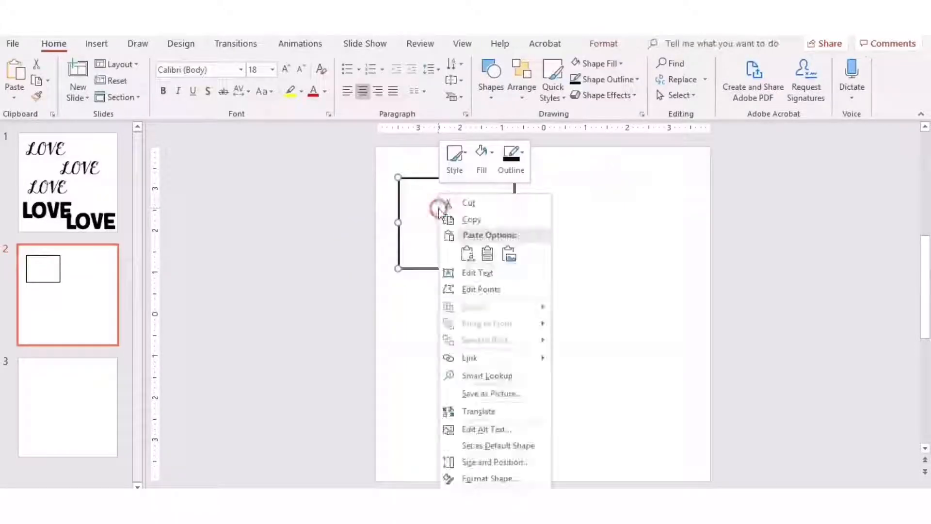
{"action": "left_click", "coordinate": [499, 445]}
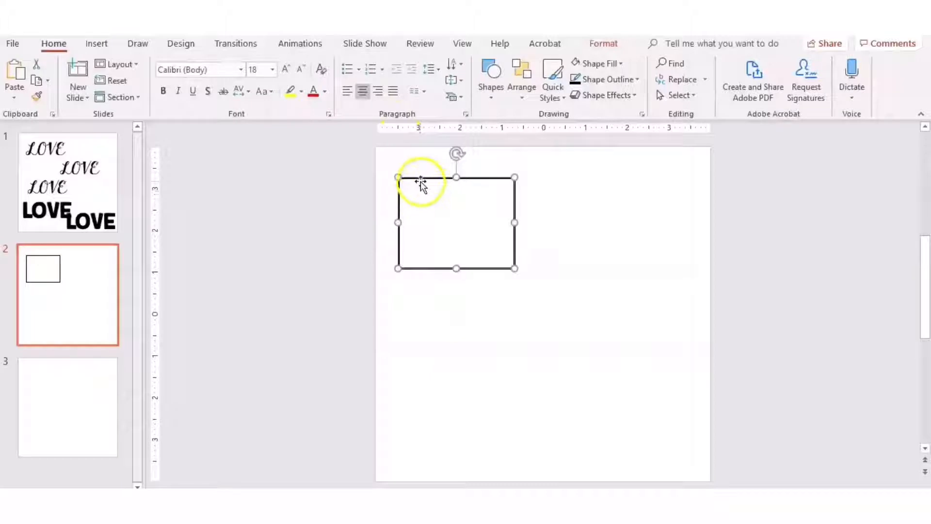
{"action": "left_click", "coordinate": [96, 43]}
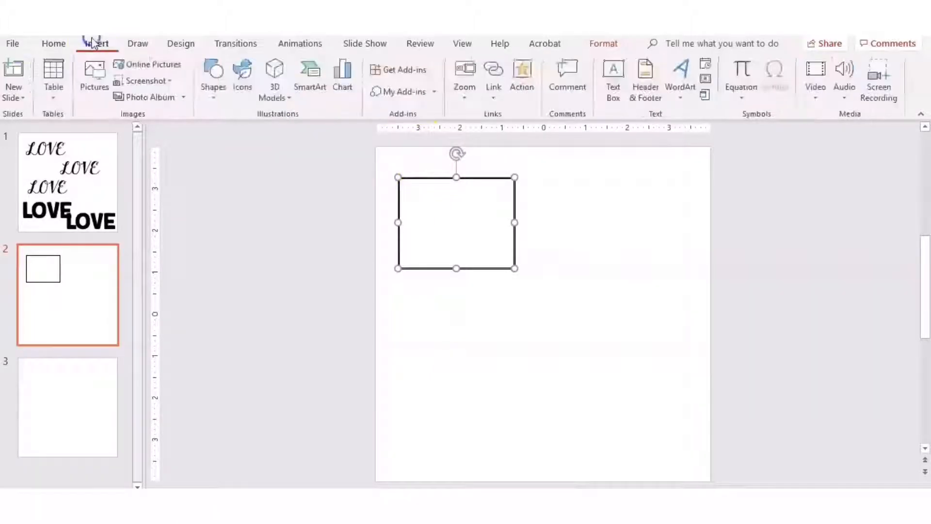
{"action": "left_click", "coordinate": [214, 74]}
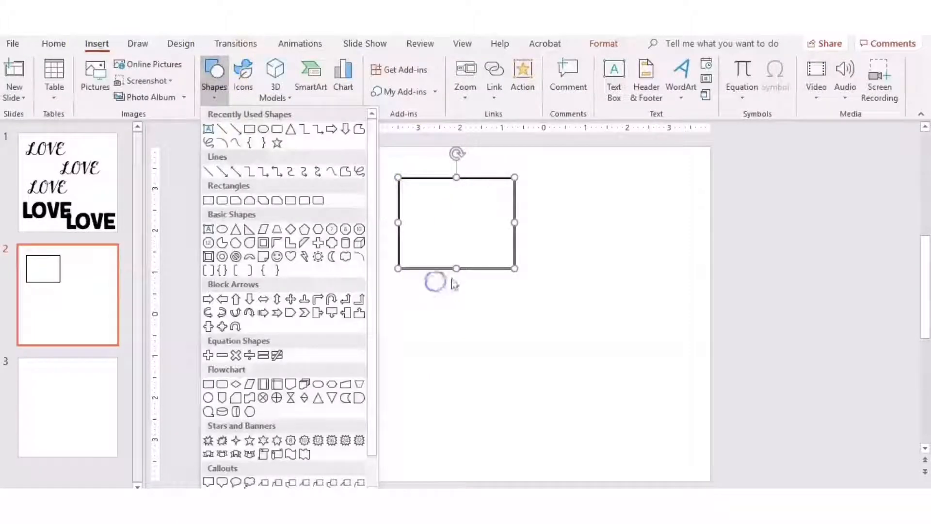
{"action": "left_click", "coordinate": [249, 128]}
{"action": "left_click_drag", "start_coordinate": [476, 281], "coordinate": [597, 381]}
Step: Draw an oval in the upper right of slide 2, beside the first rectangle
{"action": "left_click", "coordinate": [111, 49]}
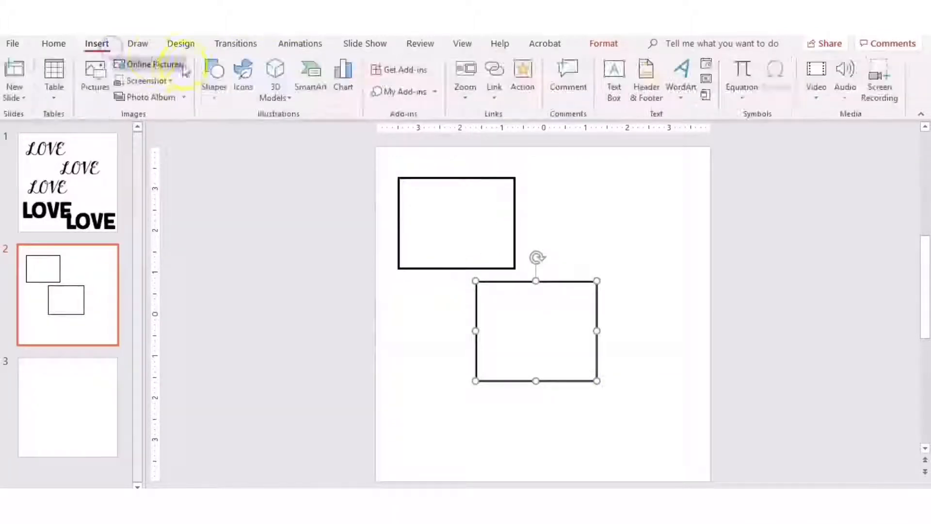
{"action": "left_click", "coordinate": [213, 74]}
{"action": "left_click", "coordinate": [263, 129]}
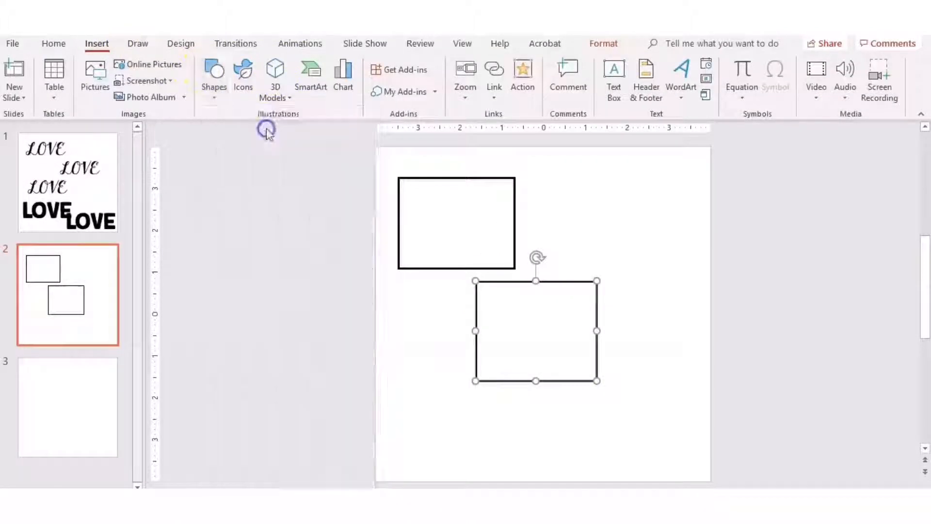
{"action": "left_click_drag", "start_coordinate": [575, 172], "coordinate": [688, 272]}
Step: Change both rectangles and the oval into hearts, then move the upper right heart closer to the upper left one
{"action": "left_click", "coordinate": [476, 228]}
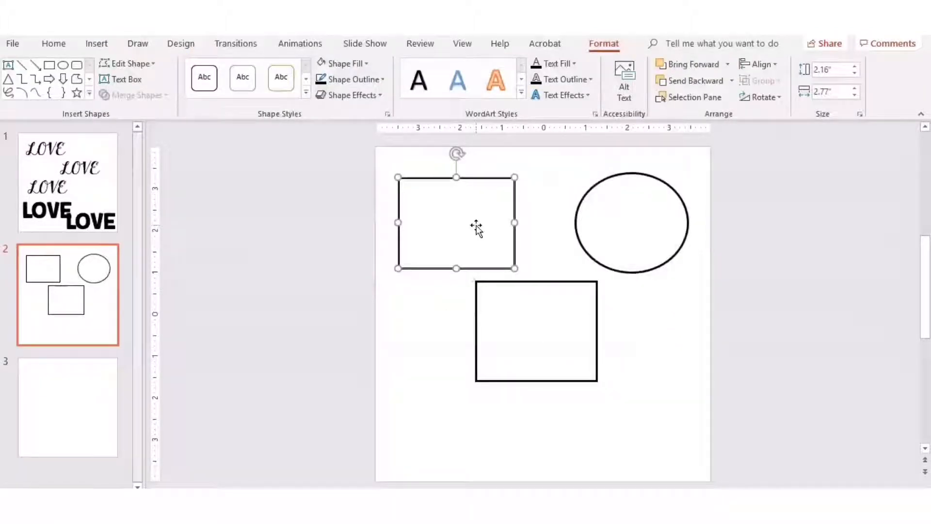
{"action": "left_click", "coordinate": [533, 334]}
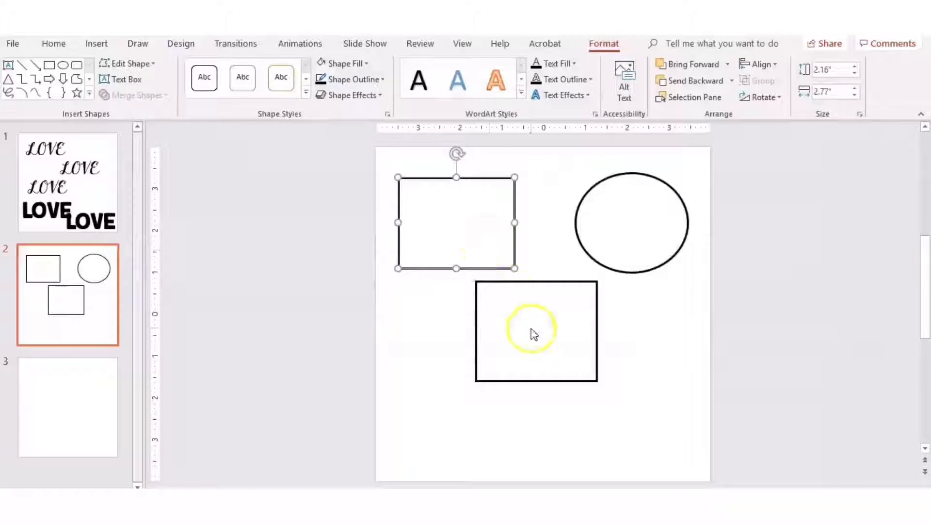
{"action": "left_click", "coordinate": [627, 213], "text": "shift"}
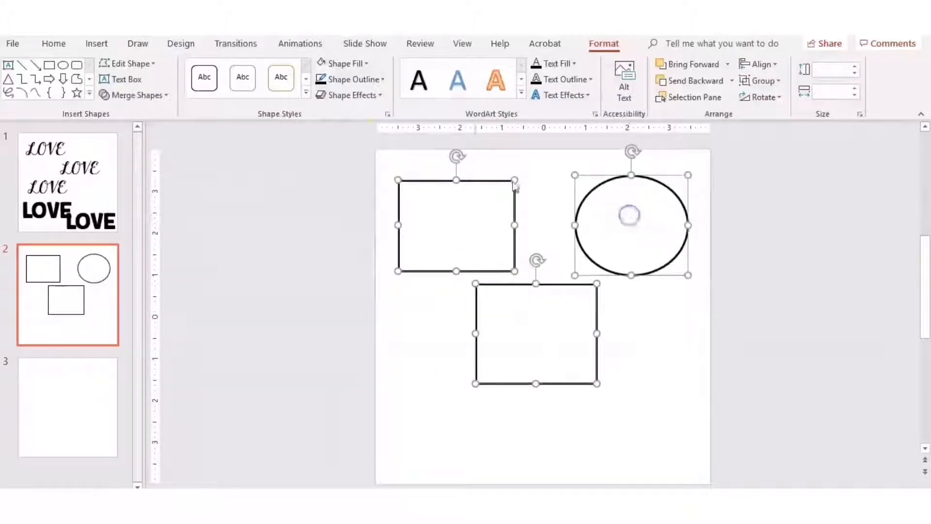
{"action": "left_click", "coordinate": [156, 68]}
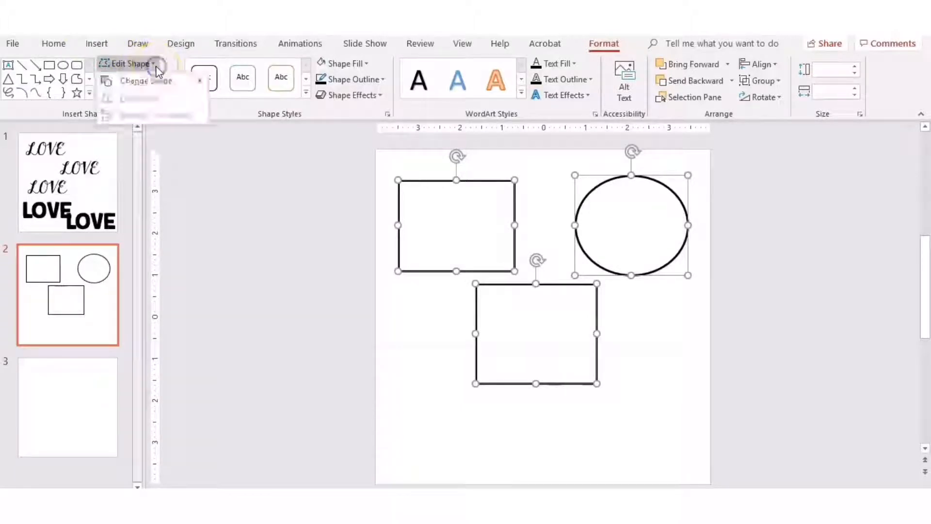
{"action": "mouse_move", "coordinate": [161, 85]}
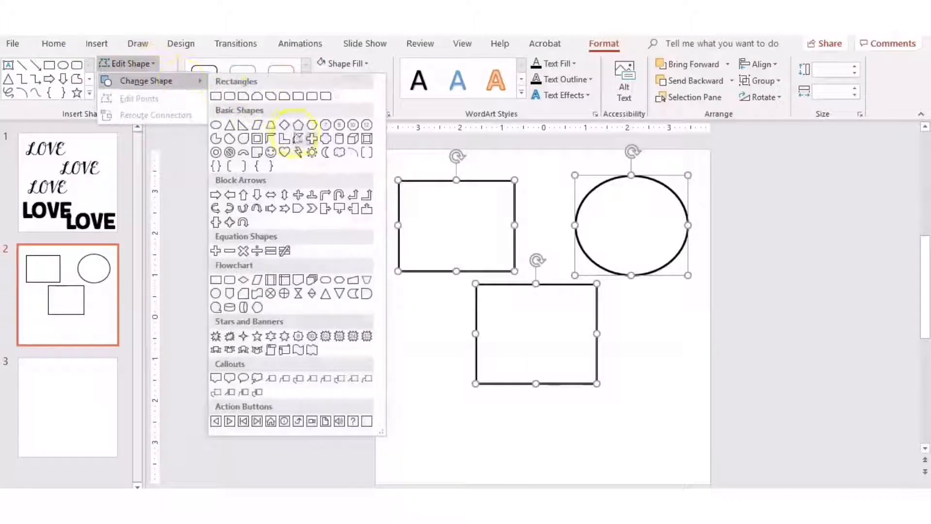
{"action": "left_click", "coordinate": [281, 153]}
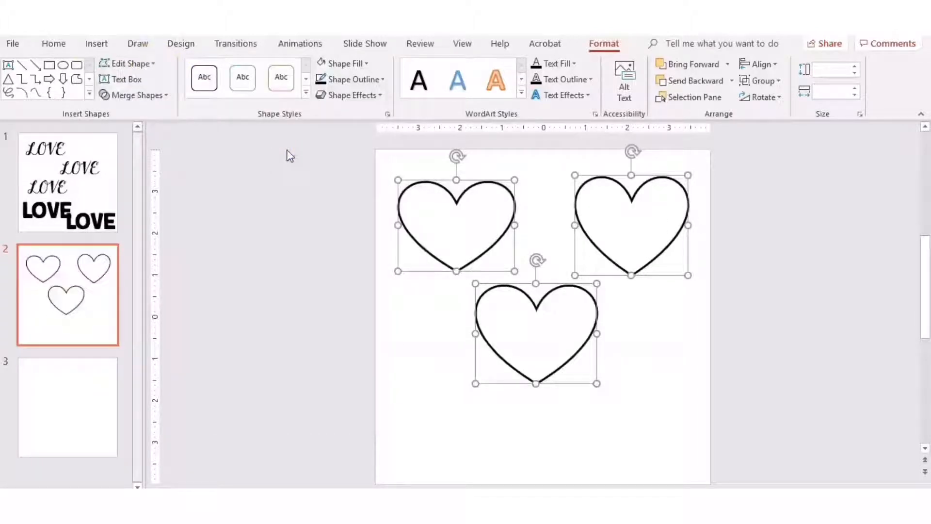
{"action": "left_click", "coordinate": [686, 377]}
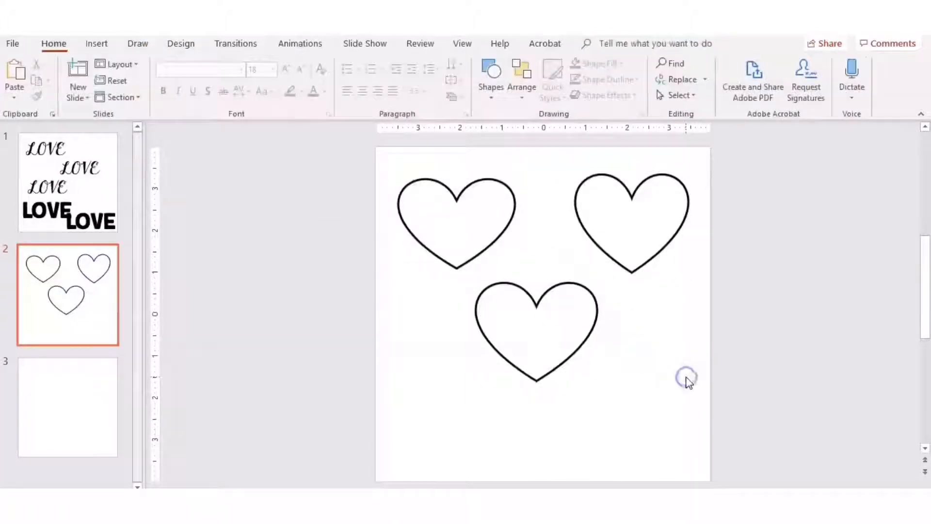
{"action": "left_click_drag", "start_coordinate": [624, 234], "coordinate": [601, 239]}
{"action": "left_click", "coordinate": [688, 363]}
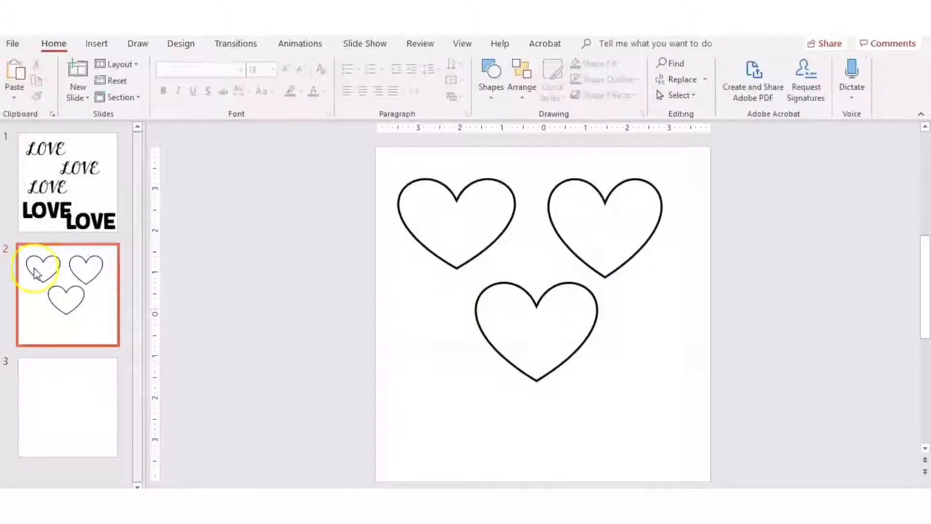
Step: Insert a text box reading LOVE on slide 3 and move it near the slide's upper left corner
{"action": "left_click", "coordinate": [66, 428]}
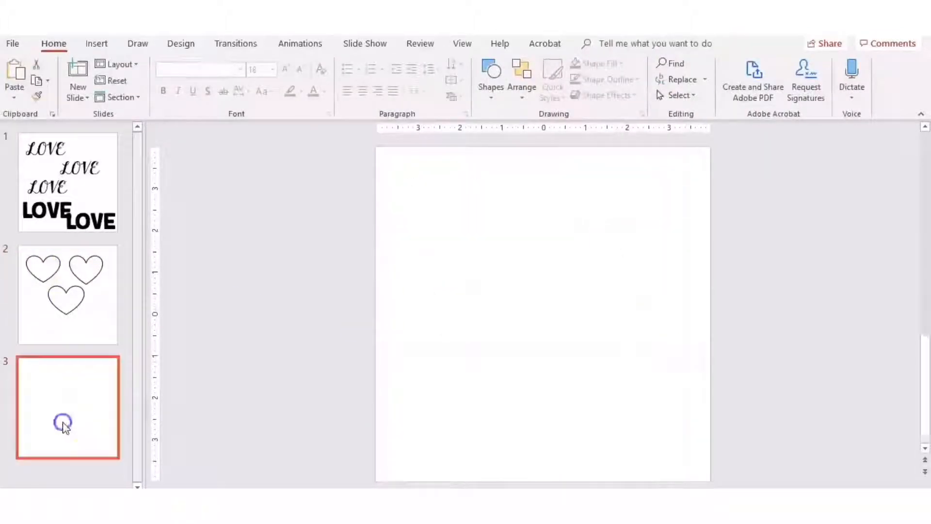
{"action": "left_click", "coordinate": [96, 45]}
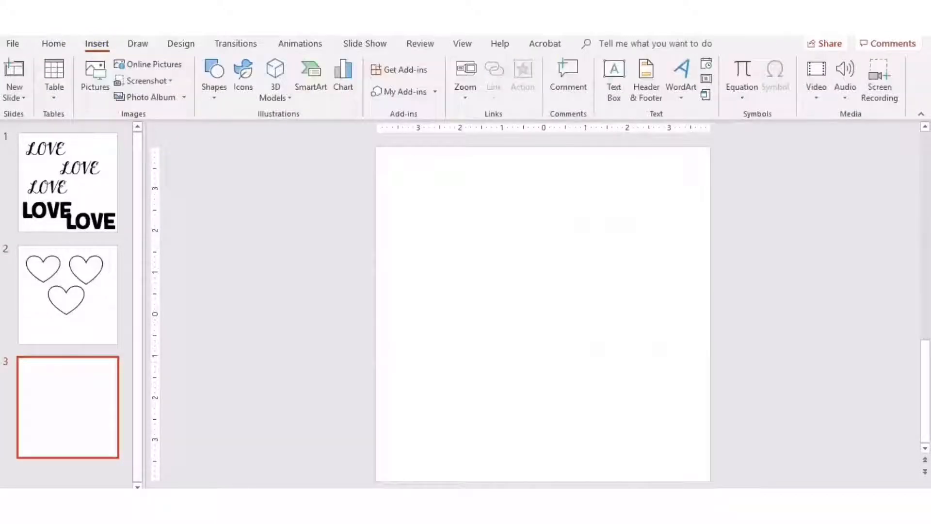
{"action": "left_click", "coordinate": [613, 73]}
{"action": "left_click_drag", "start_coordinate": [398, 210], "coordinate": [677, 318]}
{"action": "type", "text": "LOVE"}
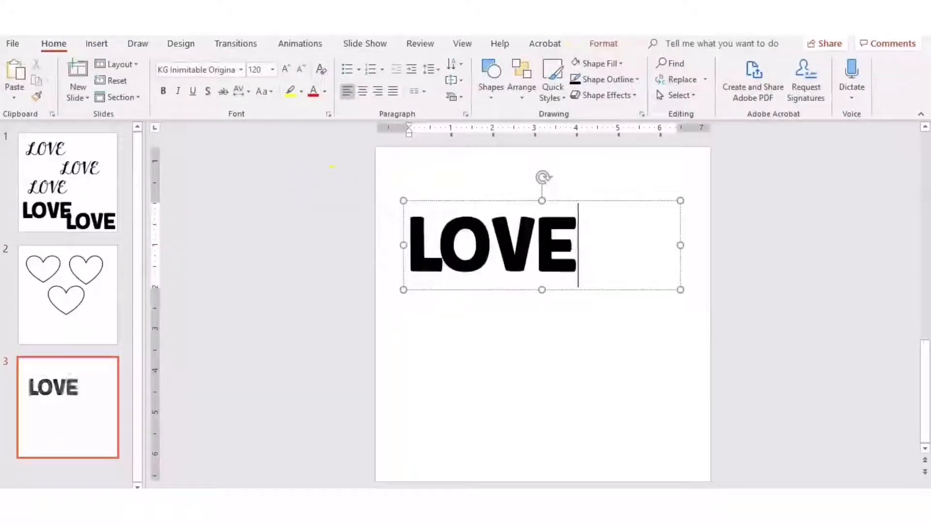
{"action": "left_click_drag", "start_coordinate": [651, 201], "coordinate": [637, 160]}
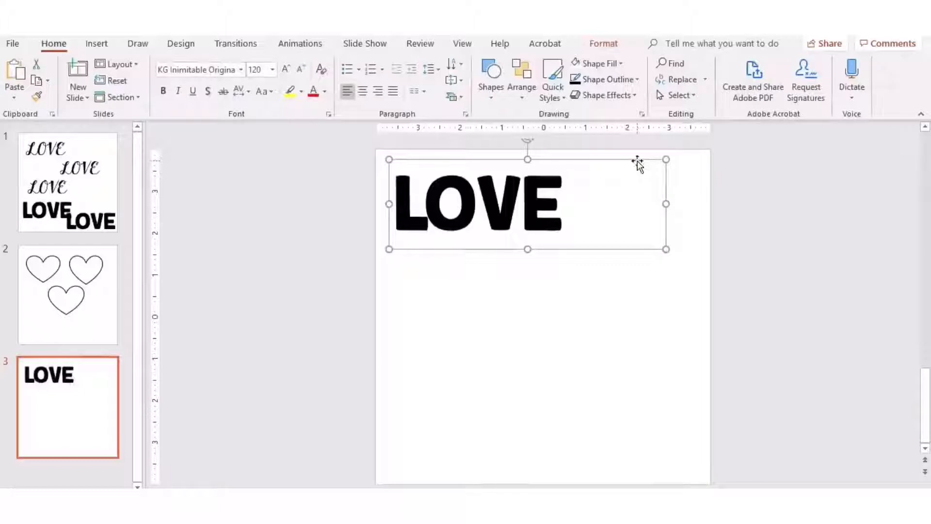
Step: Duplicate the LOVE text box on slide 3 and set the copy's text fill to light blue
{"action": "key", "text": "ctrl+d"}
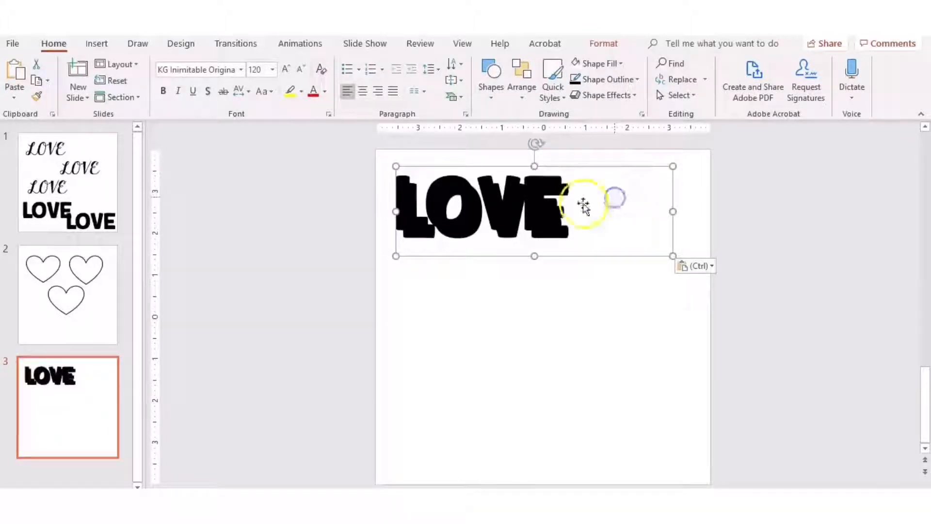
{"action": "left_click", "coordinate": [553, 198]}
{"action": "left_click", "coordinate": [555, 185], "text": "ctrl"}
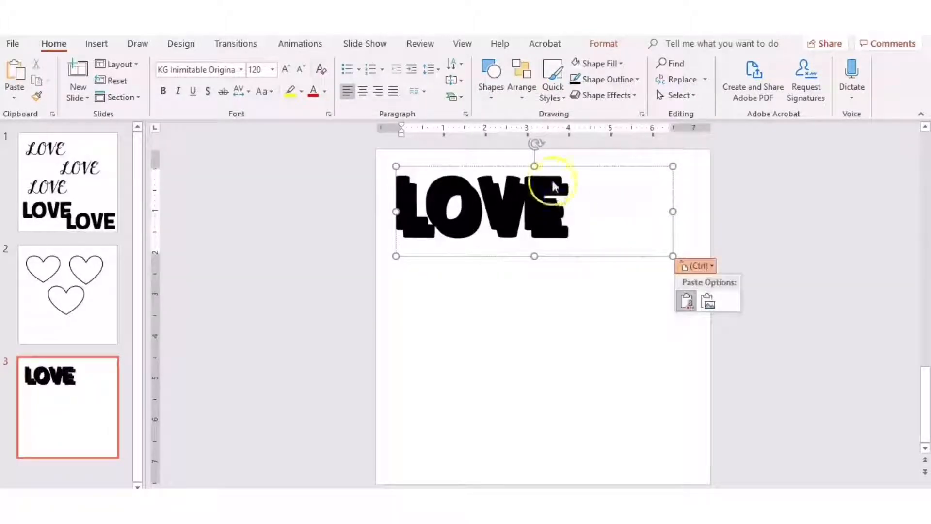
{"action": "left_click", "coordinate": [552, 167]}
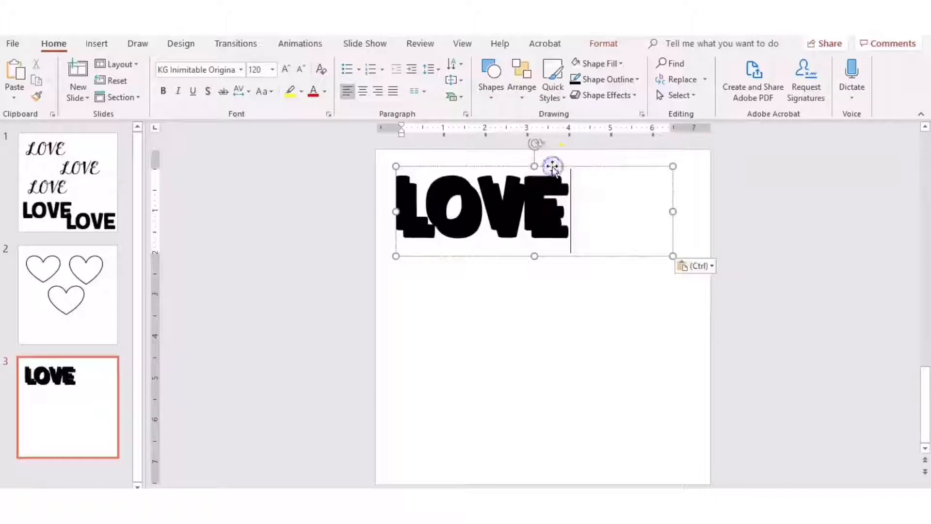
{"action": "left_click", "coordinate": [611, 46]}
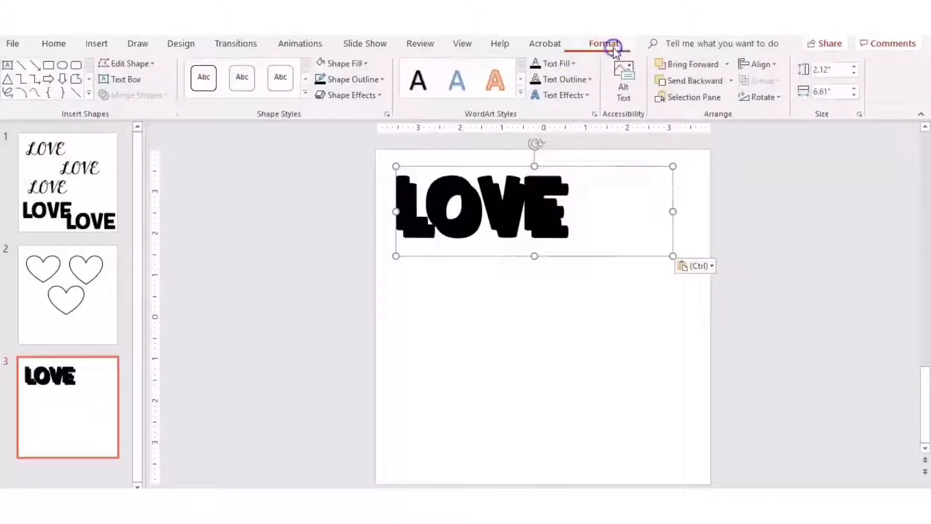
{"action": "left_click", "coordinate": [581, 69]}
{"action": "left_click", "coordinate": [609, 170]}
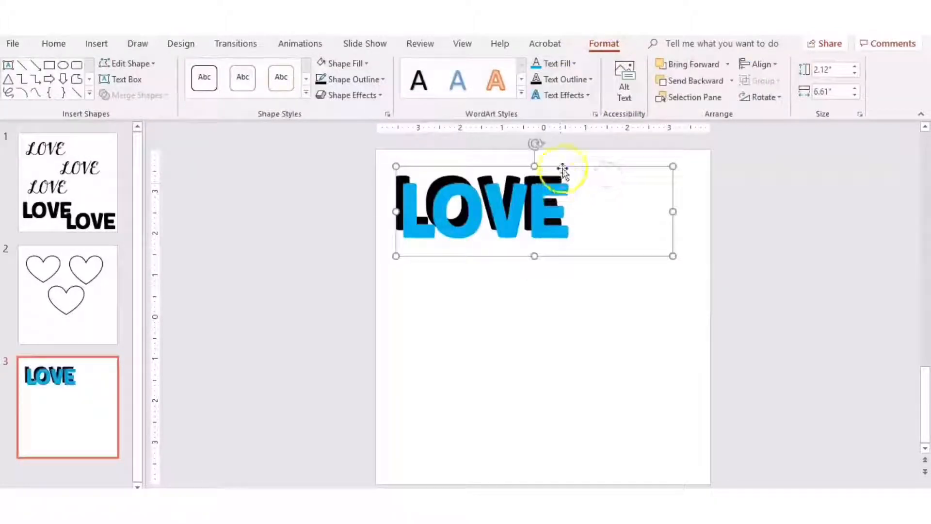
Step: Nudge the blue LOVE copy slightly upward so it overlaps the black word with a small shadow-like offset
{"action": "left_click_drag", "start_coordinate": [562, 169], "coordinate": [564, 167]}
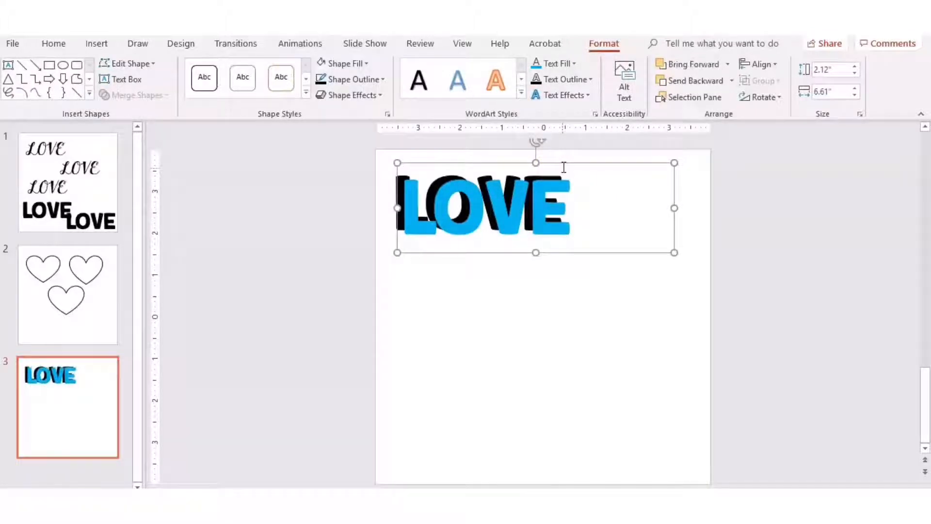
{"action": "key", "text": "ctrl+Left"}
{"action": "key", "text": "ctrl+Left"}
{"action": "key", "text": "ctrl+Up"}
{"action": "key", "text": "ctrl+Up"}
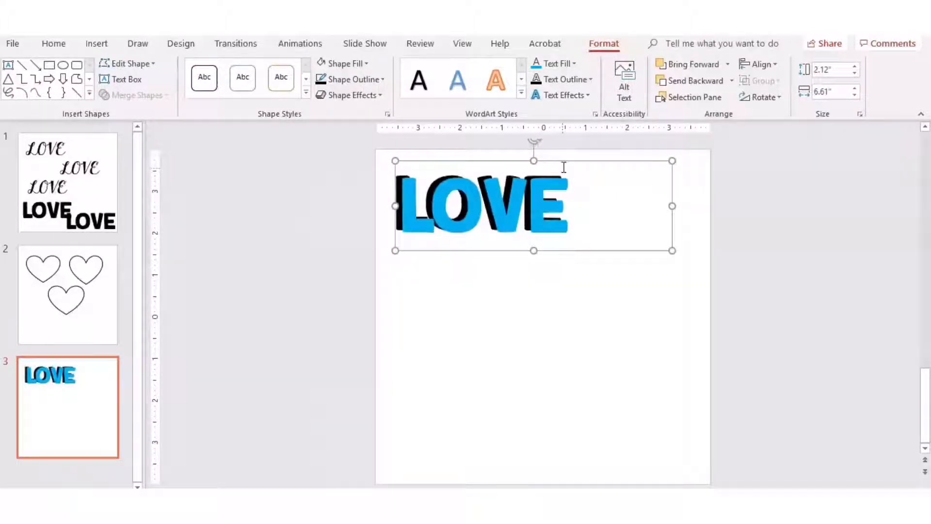
Step: Nudge the blue LOVE copy slightly down and to the right, widening its offset from the black word
{"action": "key", "text": "ctrl+Down"}
{"action": "key", "text": "ctrl+Down"}
{"action": "key", "text": "ctrl+Right"}
{"action": "key", "text": "ctrl+Right"}
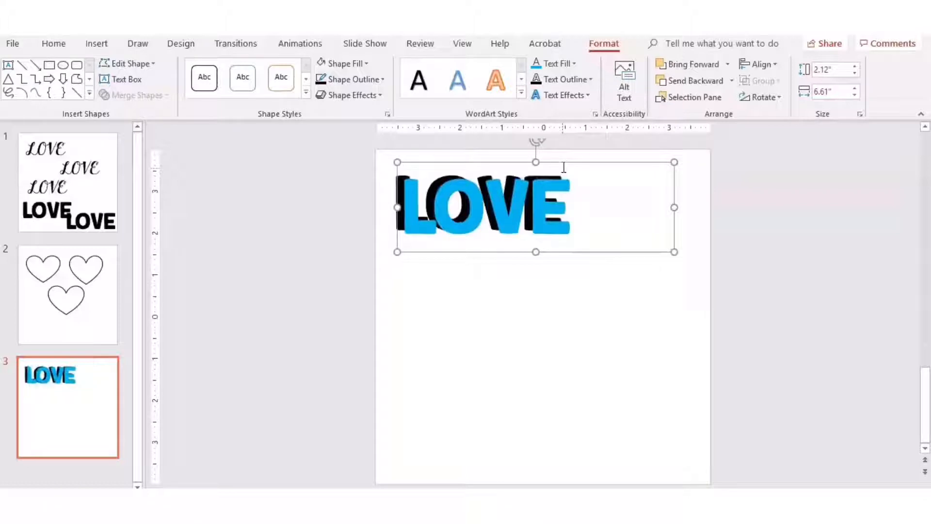
Step: Give the blue LOVE text a black outline with a weight of 4½ pt
{"action": "left_click", "coordinate": [591, 79]}
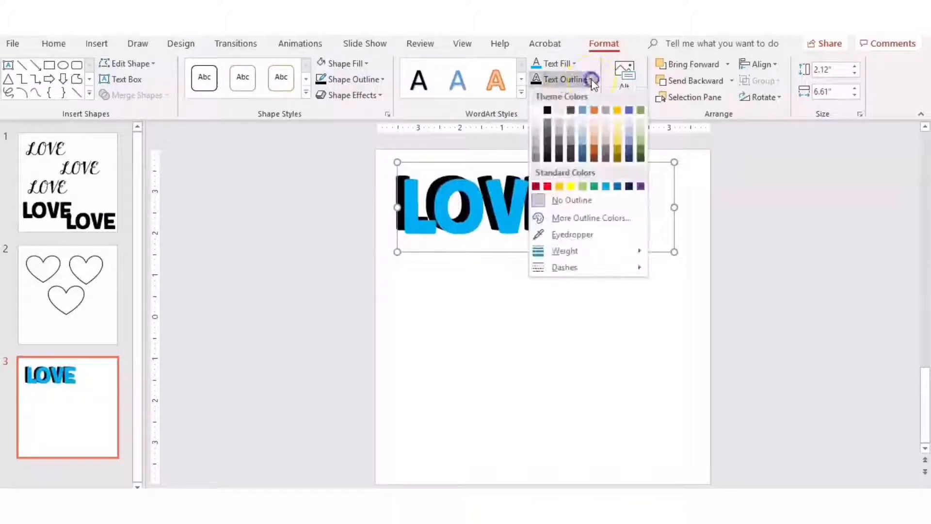
{"action": "left_click", "coordinate": [547, 110]}
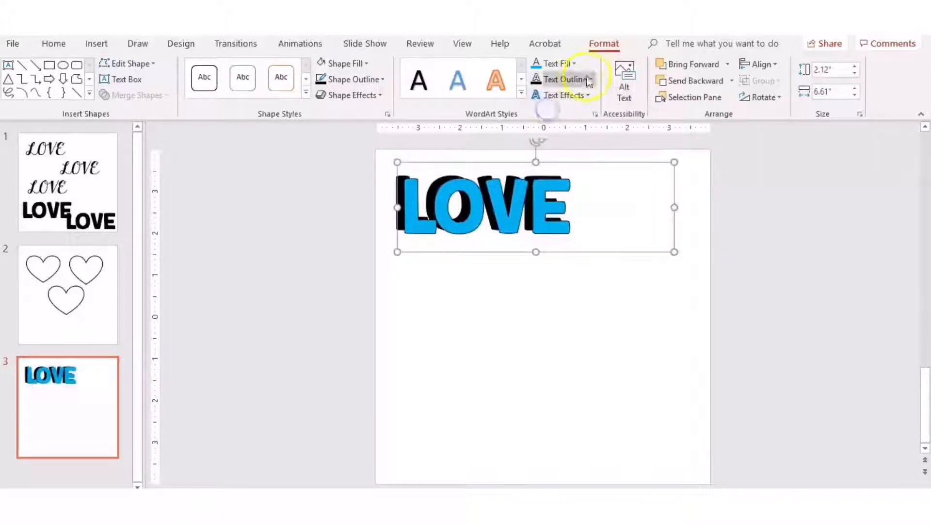
{"action": "left_click", "coordinate": [594, 79]}
{"action": "mouse_move", "coordinate": [578, 252]}
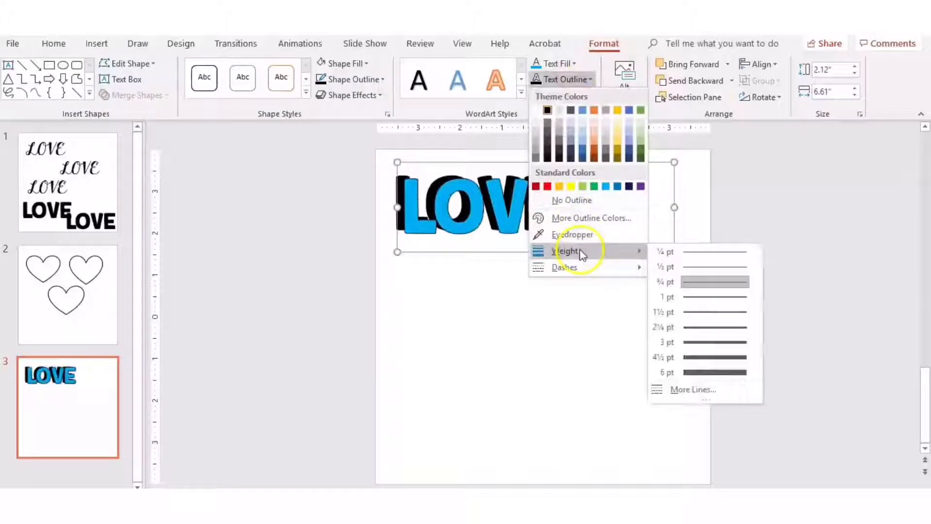
{"action": "left_click", "coordinate": [718, 357]}
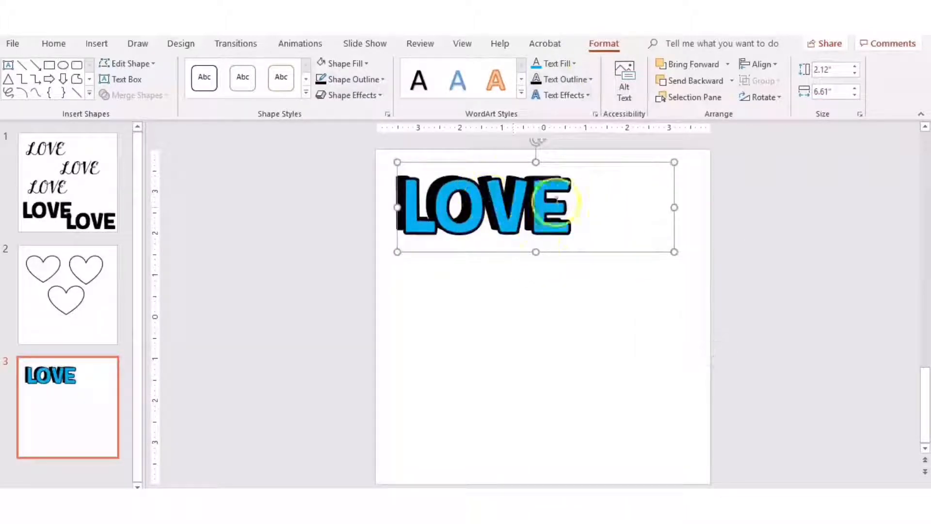
{"action": "left_click", "coordinate": [593, 79]}
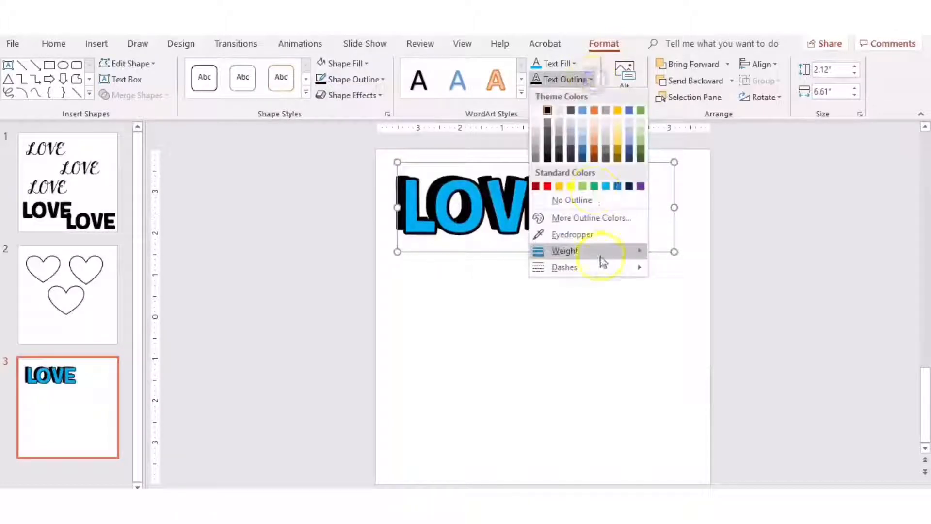
{"action": "mouse_move", "coordinate": [600, 269]}
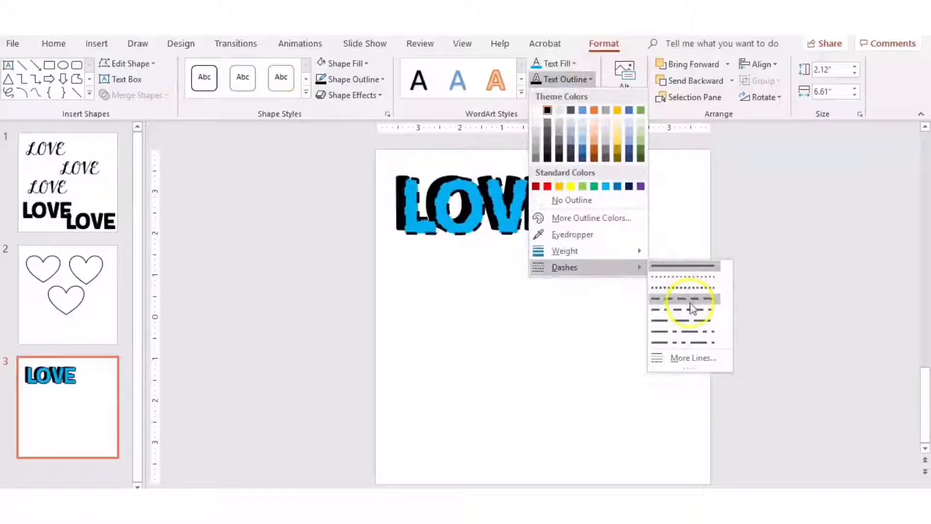
{"action": "left_click", "coordinate": [557, 165]}
{"action": "left_click", "coordinate": [557, 164]}
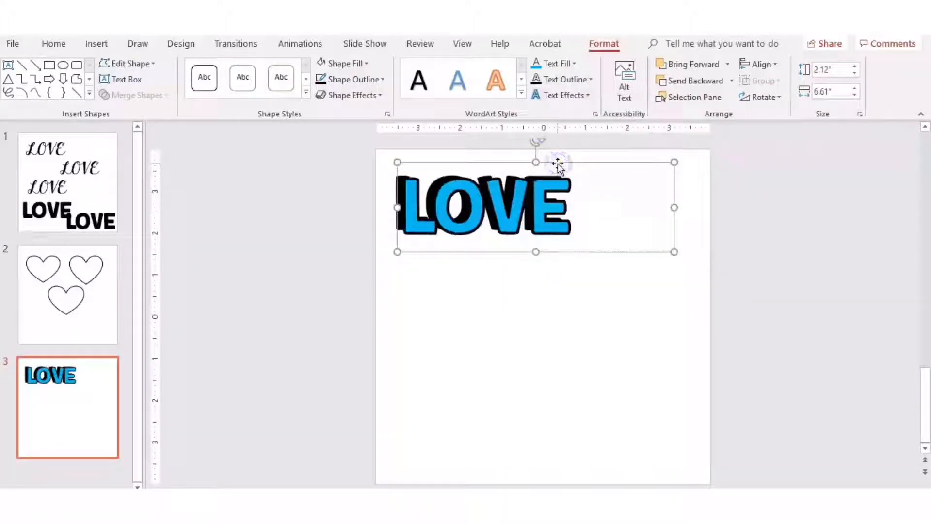
Step: Insert a text box reading LOVE on slide 3 and move it directly below the blue LOVE, aligned with it
{"action": "left_click", "coordinate": [96, 43]}
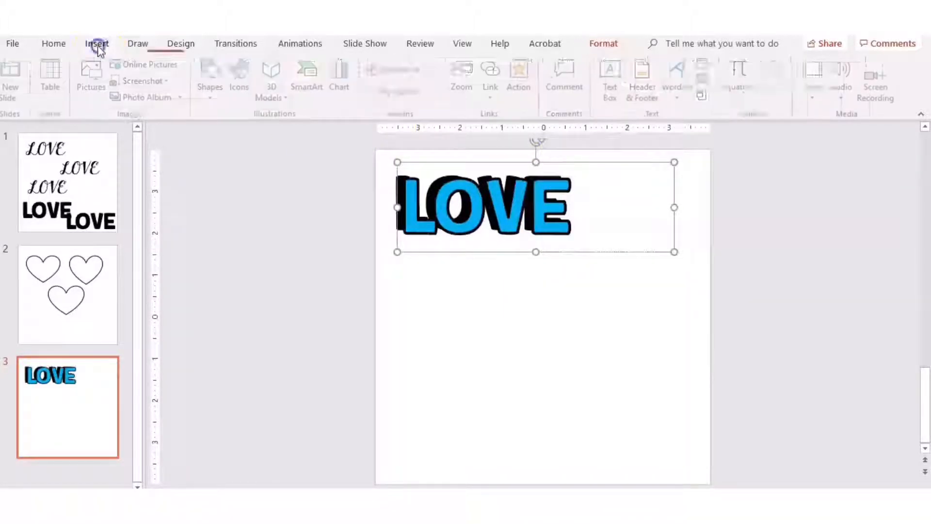
{"action": "left_click", "coordinate": [607, 73]}
{"action": "left_click_drag", "start_coordinate": [465, 274], "coordinate": [648, 359]}
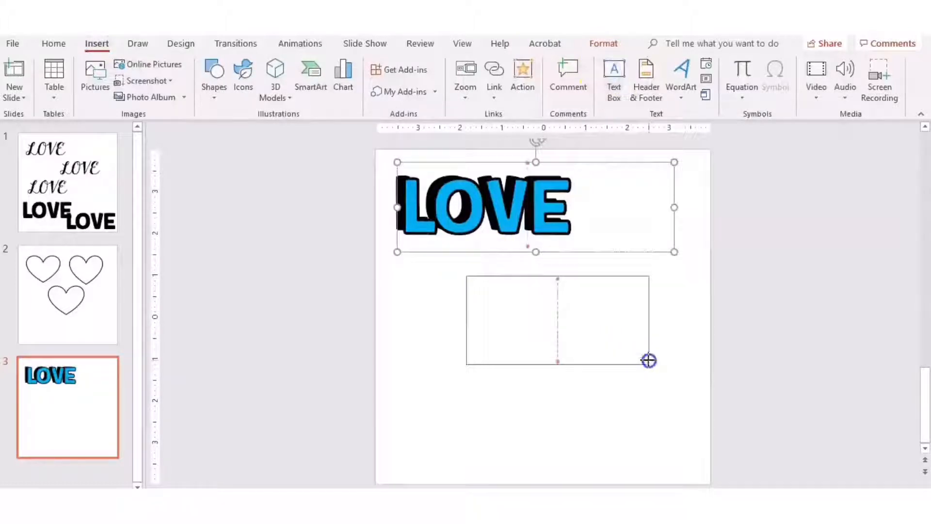
{"action": "type", "text": "LOVE"}
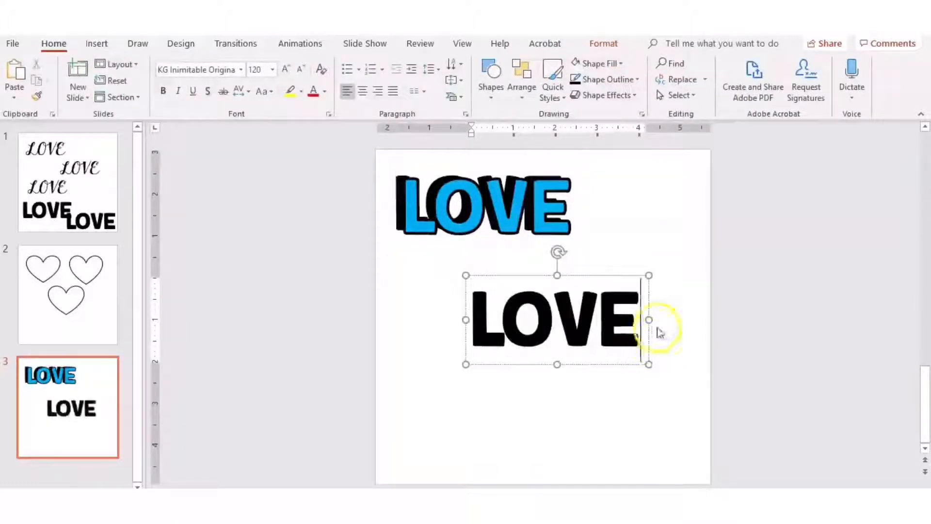
{"action": "left_click_drag", "start_coordinate": [634, 275], "coordinate": [563, 261]}
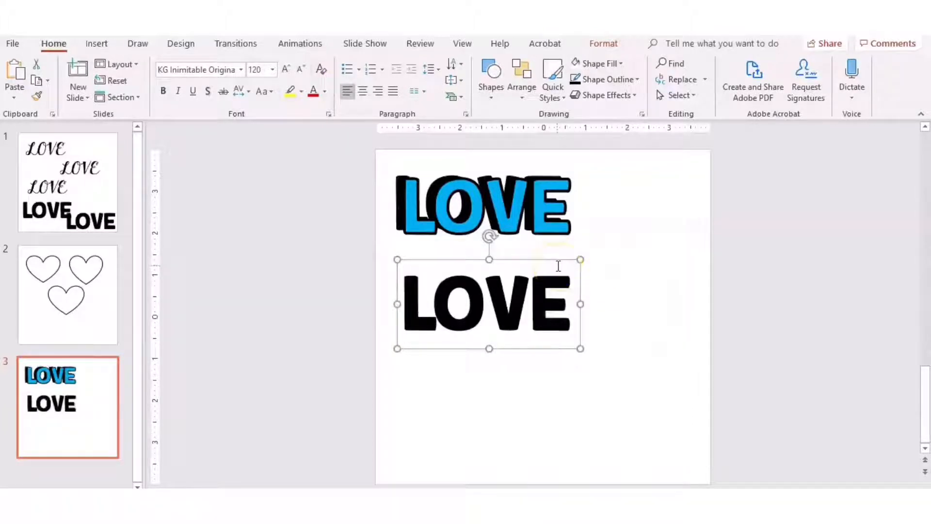
Step: Remove the text fill from the black LOVE below the blue one
{"action": "left_click", "coordinate": [605, 44]}
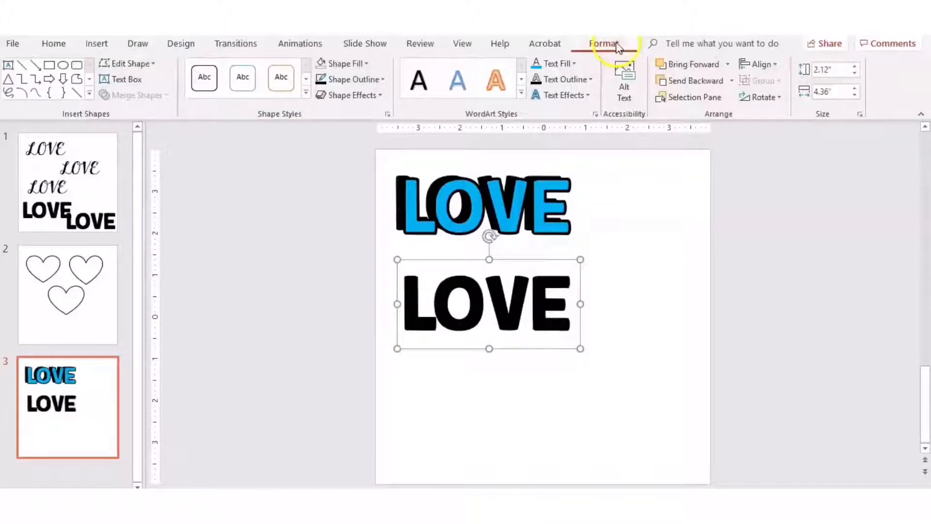
{"action": "left_click", "coordinate": [574, 63]}
{"action": "left_click", "coordinate": [562, 184]}
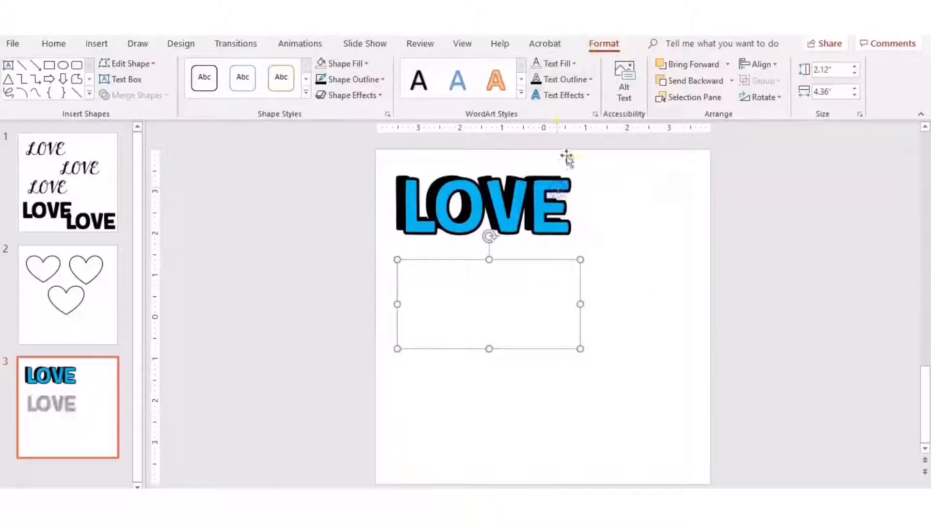
Step: Outline the unfilled LOVE text in black with a weight of 3 pt
{"action": "left_click", "coordinate": [587, 79]}
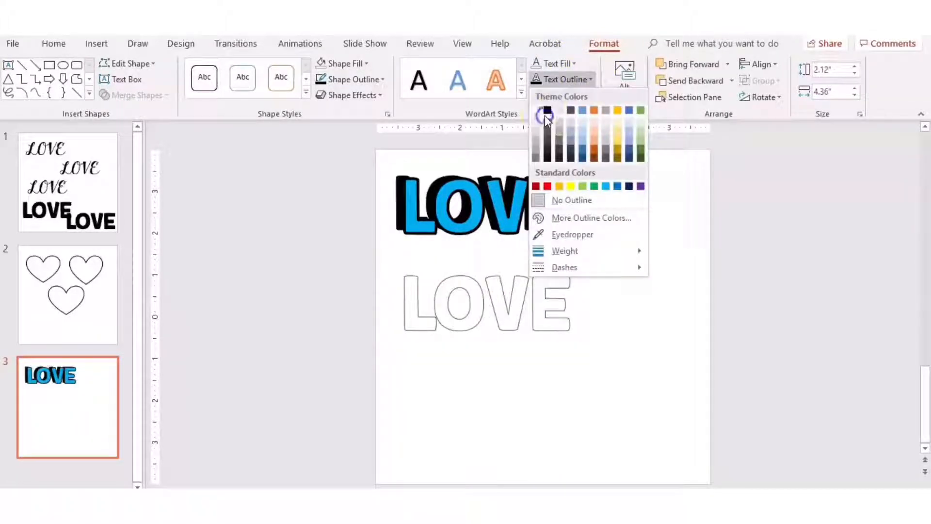
{"action": "left_click", "coordinate": [545, 114]}
{"action": "left_click", "coordinate": [584, 79]}
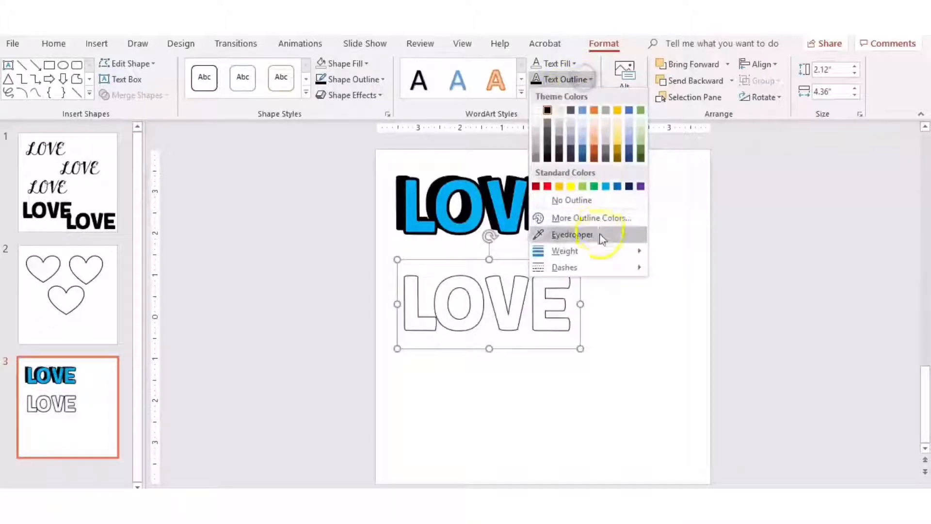
{"action": "mouse_move", "coordinate": [599, 252]}
{"action": "left_click", "coordinate": [695, 338]}
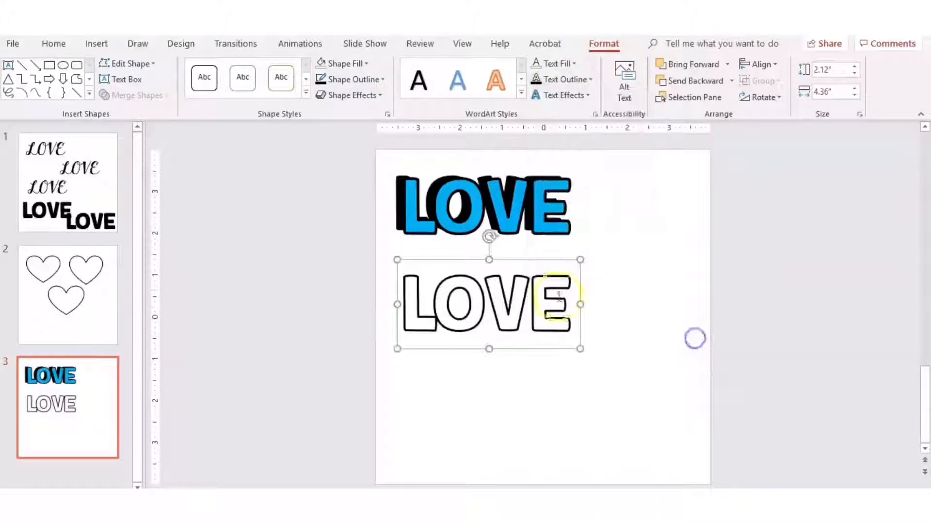
{"action": "left_click", "coordinate": [629, 268]}
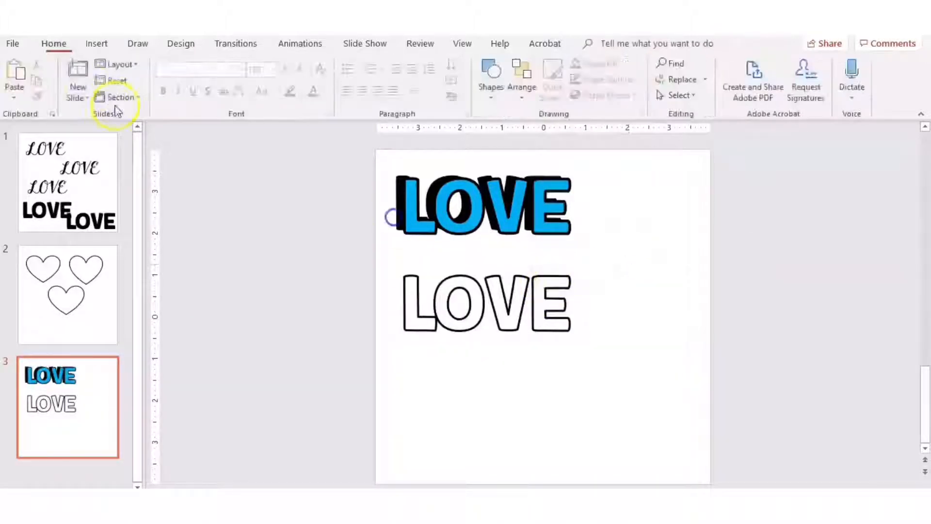
Step: Insert another text box reading LOVE, partly overlapping the outlined LOVE in the middle of slide 3
{"action": "left_click", "coordinate": [90, 47]}
{"action": "left_click", "coordinate": [614, 74]}
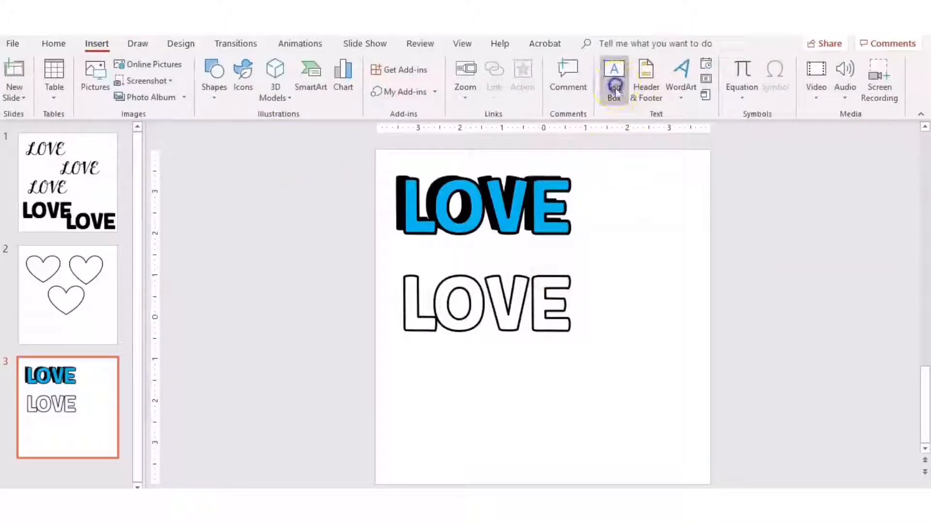
{"action": "left_click_drag", "start_coordinate": [451, 304], "coordinate": [645, 405]}
{"action": "type", "text": "LOVE"}
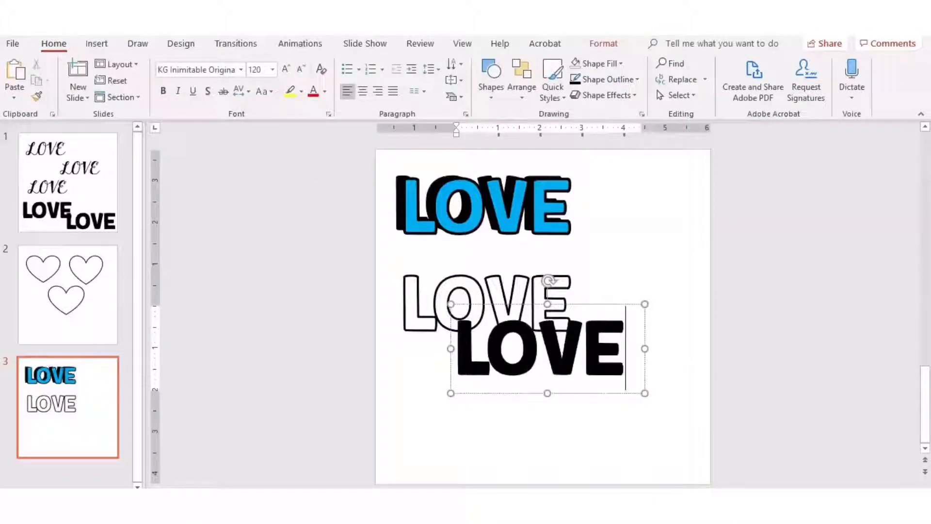
Step: Set the new LOVE's text fill to purple and move it closer to the outlined word
{"action": "left_click", "coordinate": [638, 305]}
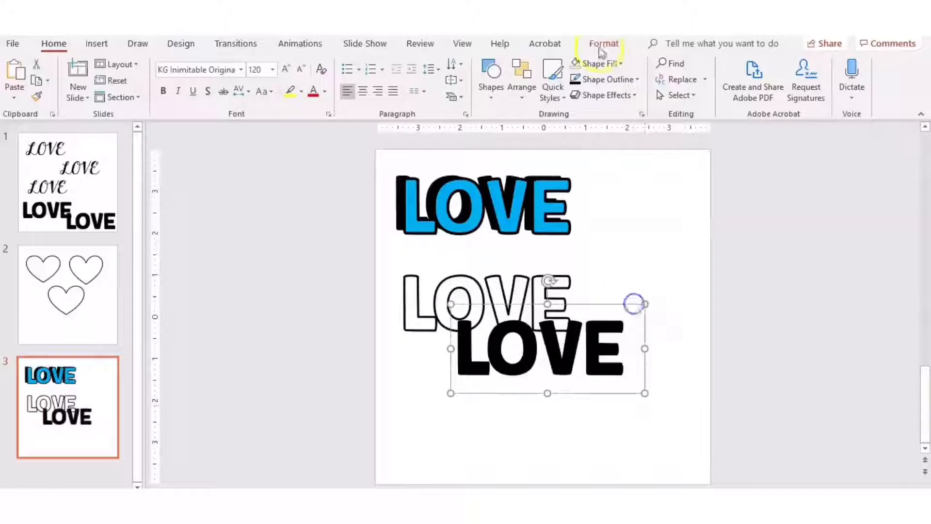
{"action": "left_click", "coordinate": [600, 47]}
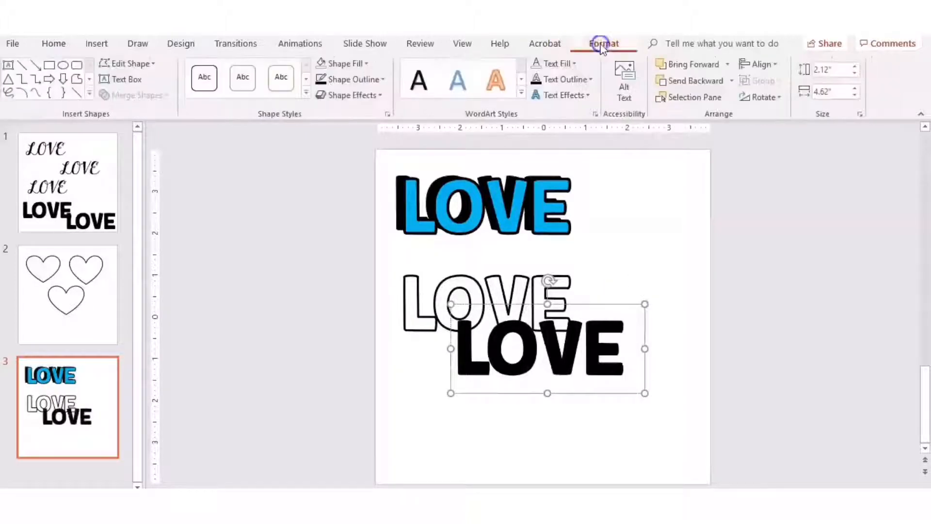
{"action": "left_click", "coordinate": [576, 64]}
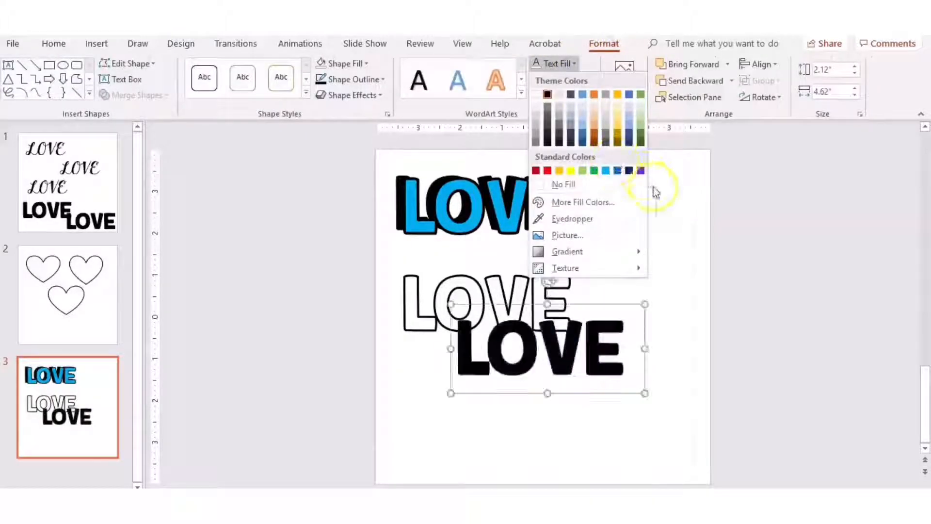
{"action": "left_click", "coordinate": [641, 171]}
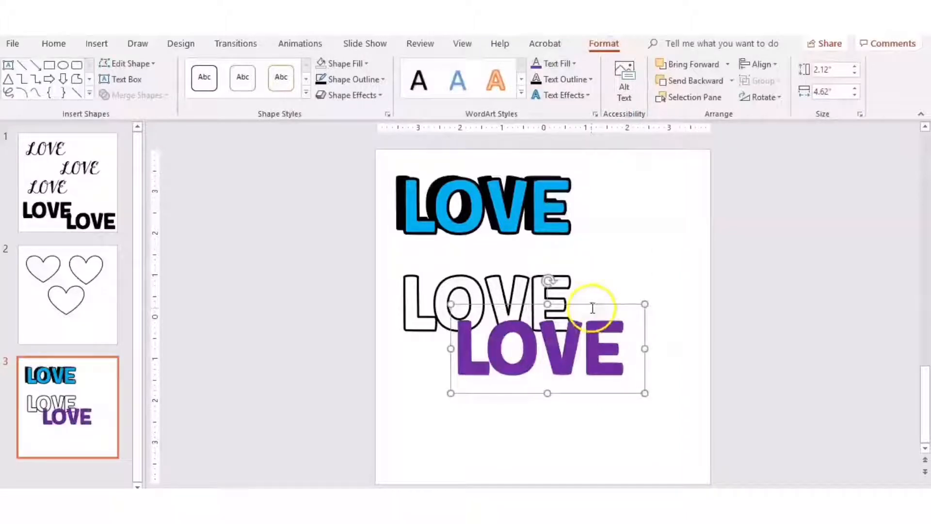
{"action": "left_click_drag", "start_coordinate": [592, 311], "coordinate": [561, 288]}
Step: Bring the outlined LOVE text box to the front of the purple one
{"action": "left_click", "coordinate": [556, 276]}
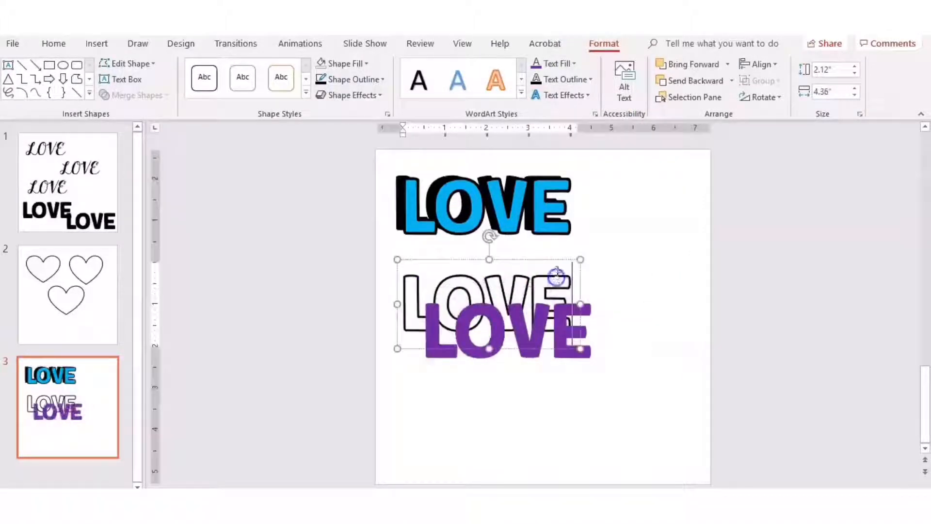
{"action": "left_click", "coordinate": [556, 260]}
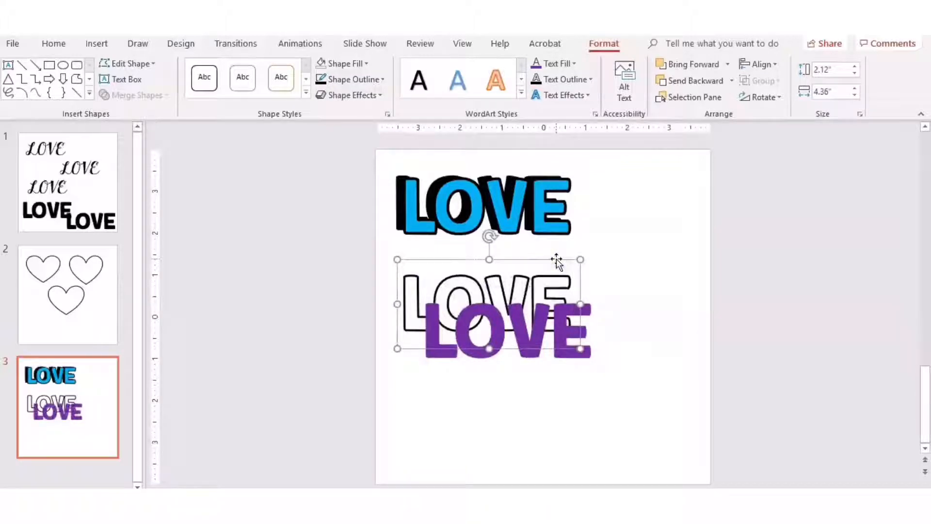
{"action": "right_click", "coordinate": [557, 258]}
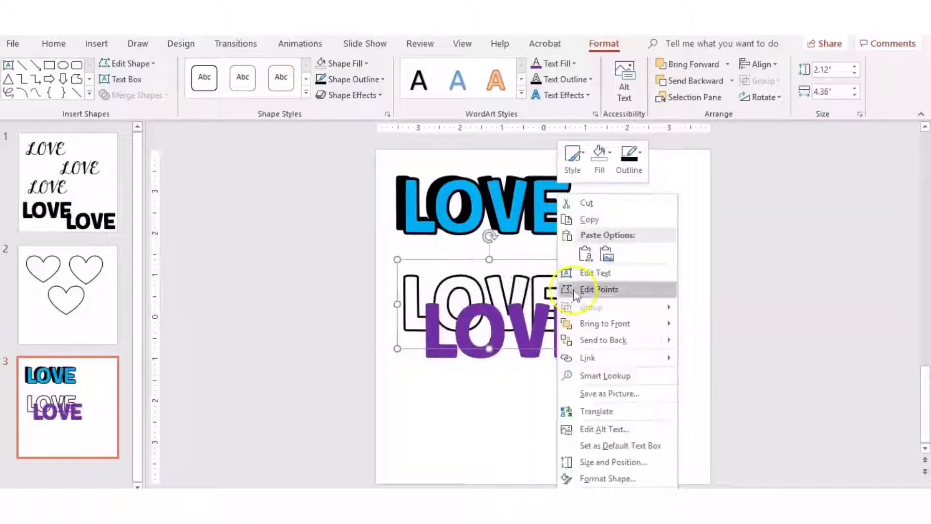
{"action": "left_click", "coordinate": [588, 323]}
Step: Move the purple LOVE behind the outlined word, offset slightly up and to the left
{"action": "left_click", "coordinate": [588, 328]}
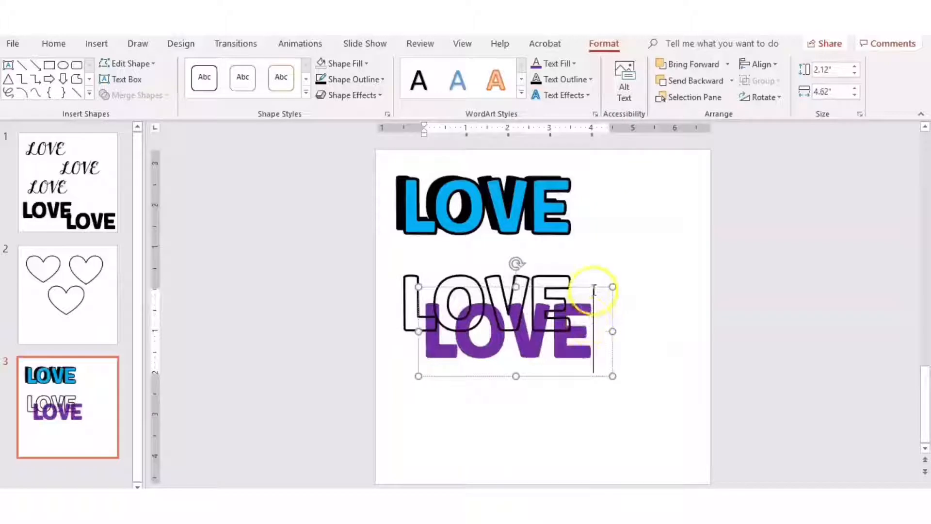
{"action": "left_click_drag", "start_coordinate": [594, 289], "coordinate": [565, 258]}
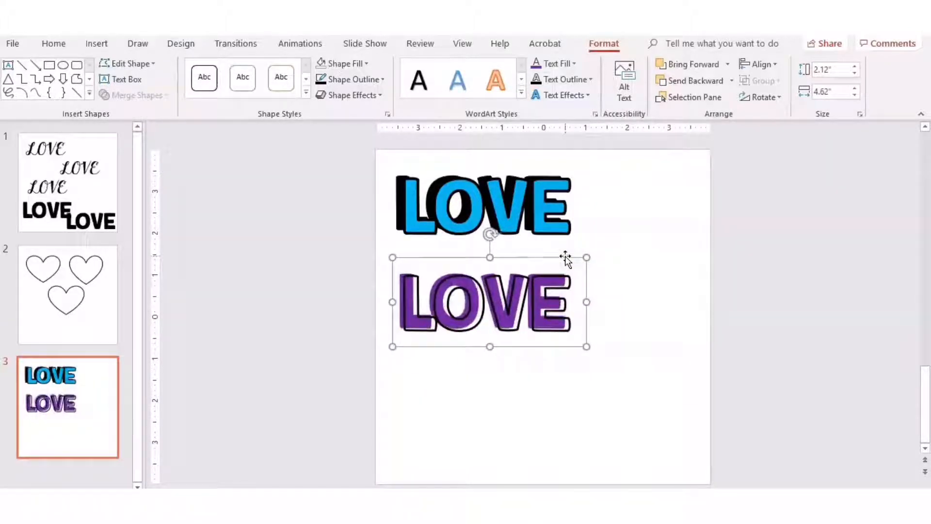
{"action": "left_click", "coordinate": [646, 300]}
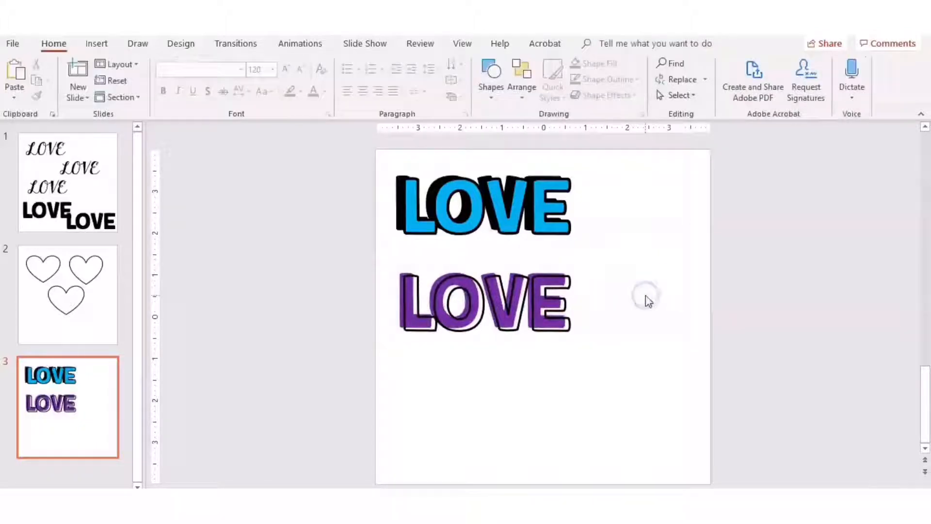
{"action": "left_click", "coordinate": [445, 248]}
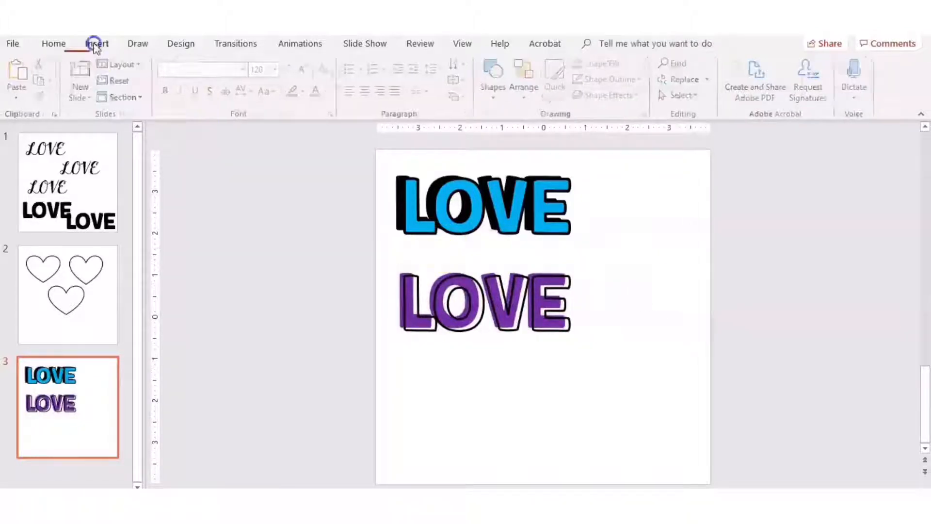
Step: Insert a text box reading LOVE on slide 3 below the purple outlined word
{"action": "left_click", "coordinate": [97, 43]}
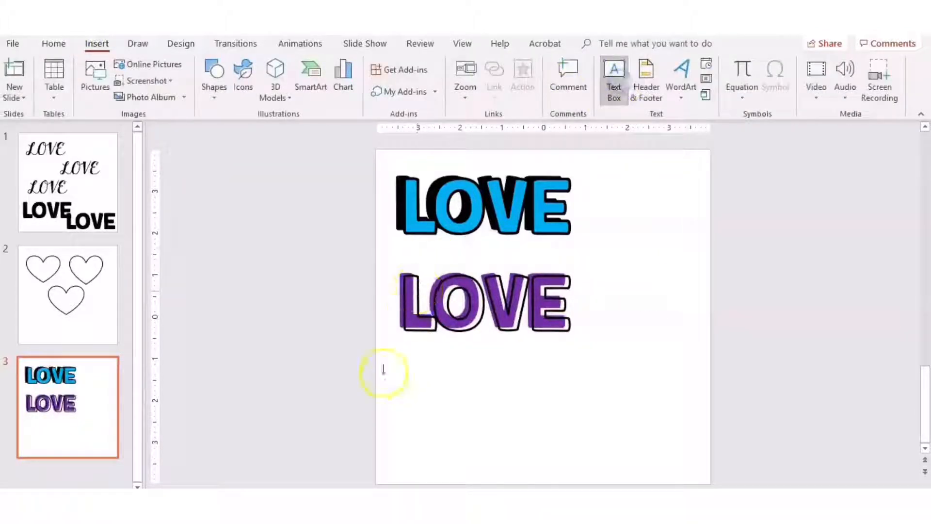
{"action": "left_click_drag", "start_coordinate": [397, 363], "coordinate": [654, 451]}
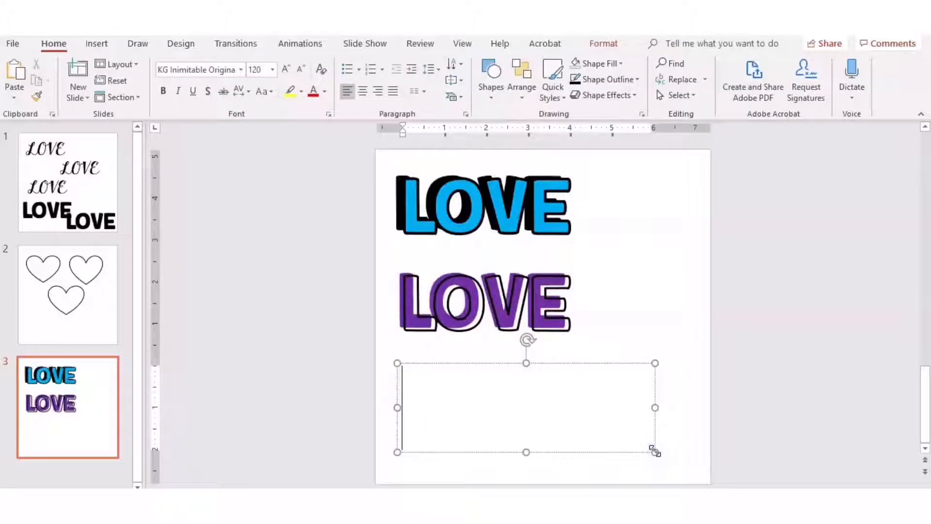
{"action": "type", "text": "LOVE"}
{"action": "left_click", "coordinate": [634, 407]}
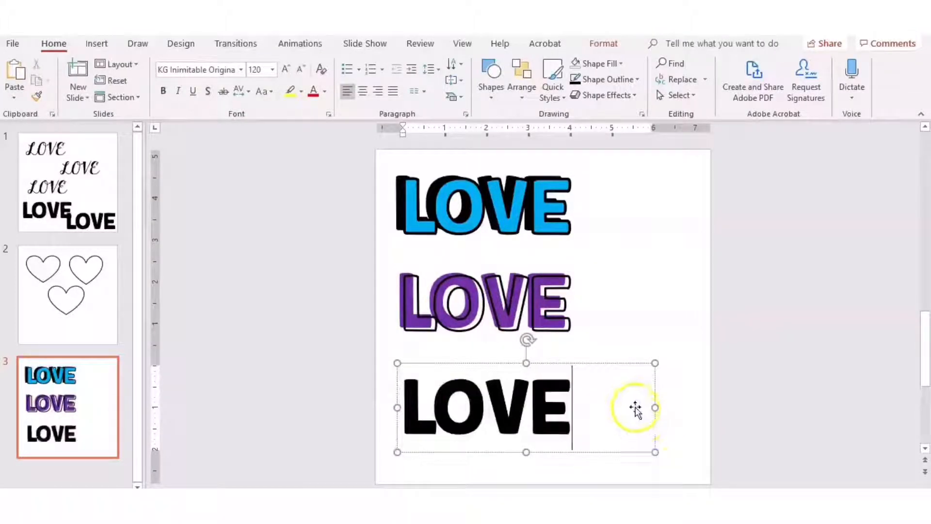
{"action": "left_click", "coordinate": [614, 126]}
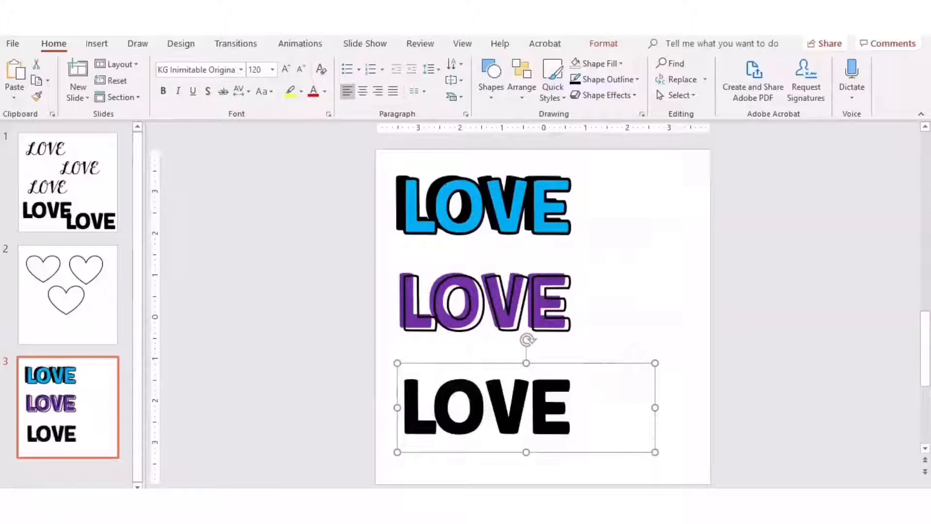
Step: Examine the shadow, reflection, glow, bevel, 3-D rotation and transform text effects for the bottom LOVE
{"action": "left_click", "coordinate": [603, 43]}
{"action": "left_click", "coordinate": [588, 95]}
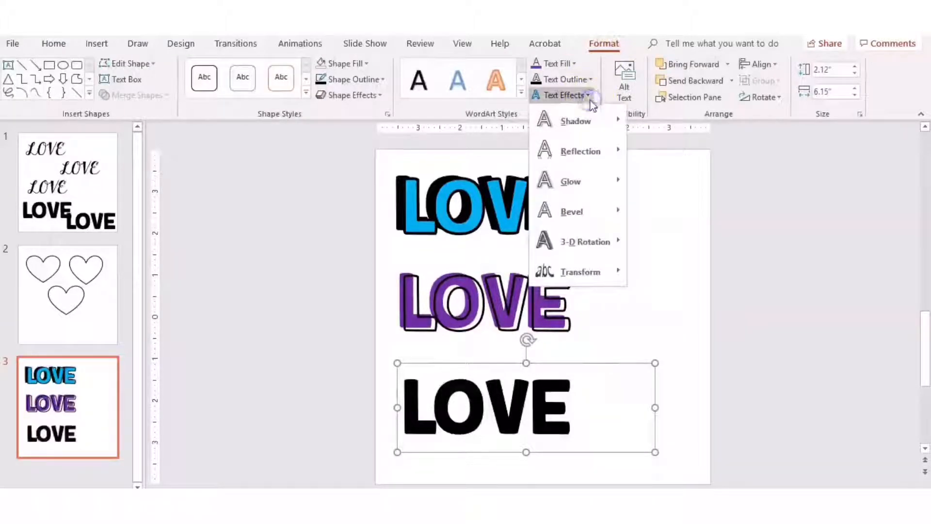
{"action": "left_click", "coordinate": [594, 121]}
{"action": "left_click", "coordinate": [658, 203]}
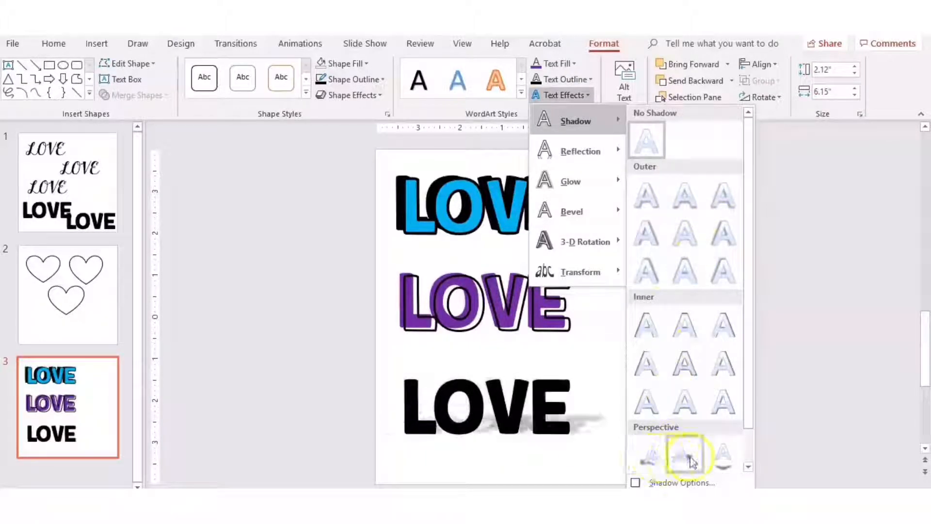
{"action": "mouse_move", "coordinate": [597, 155]}
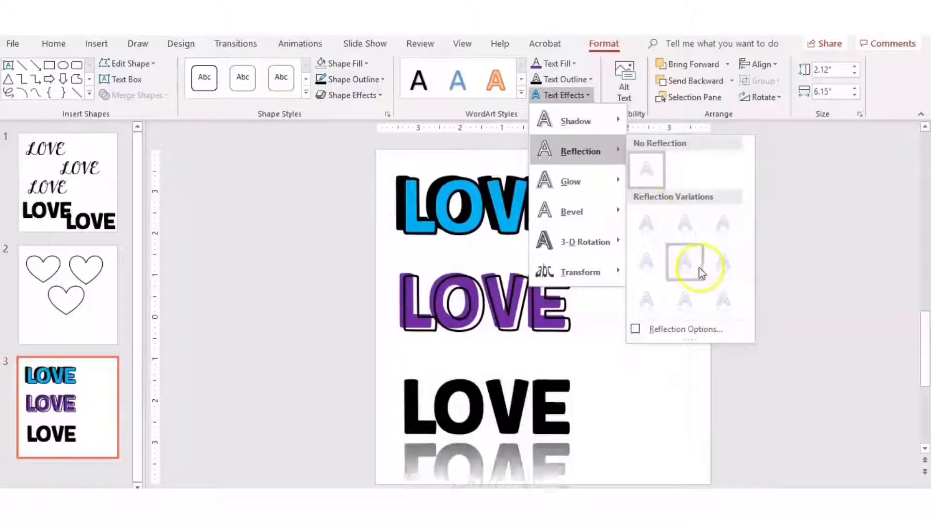
{"action": "mouse_move", "coordinate": [621, 194]}
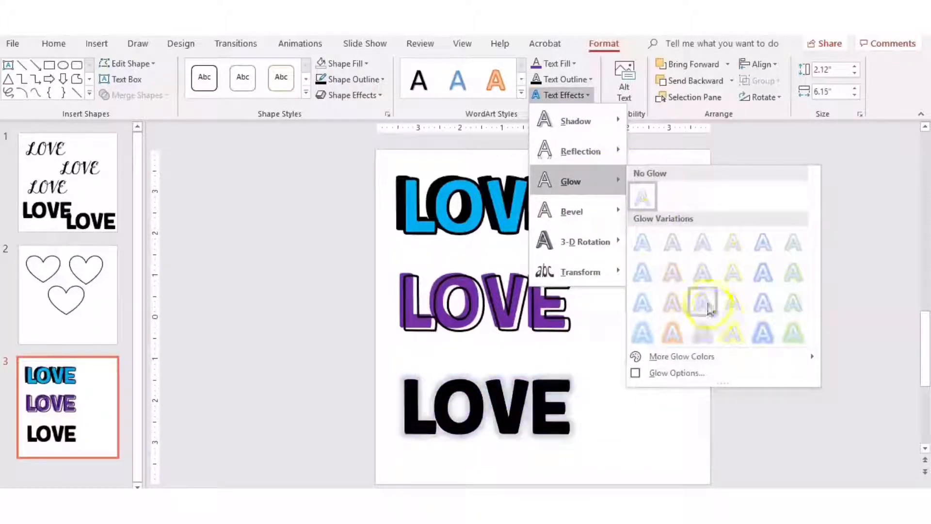
{"action": "mouse_move", "coordinate": [609, 208]}
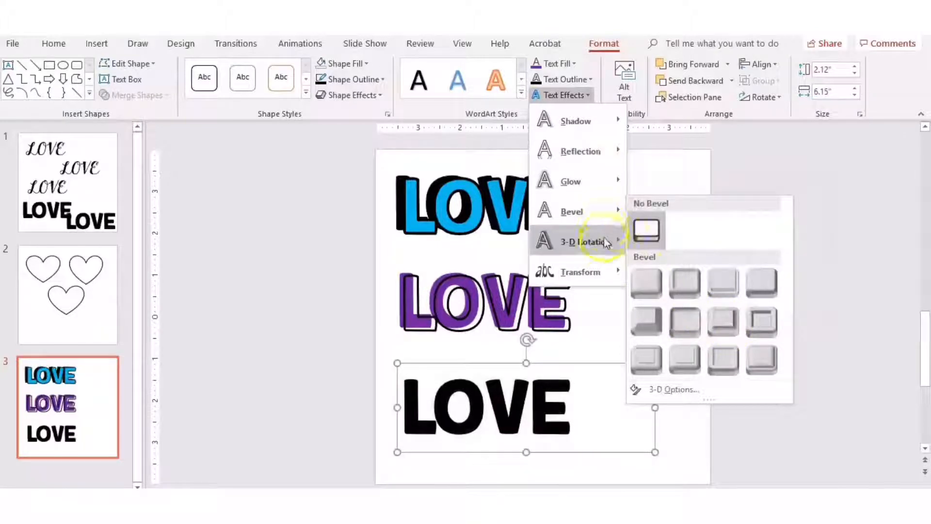
{"action": "mouse_move", "coordinate": [606, 249]}
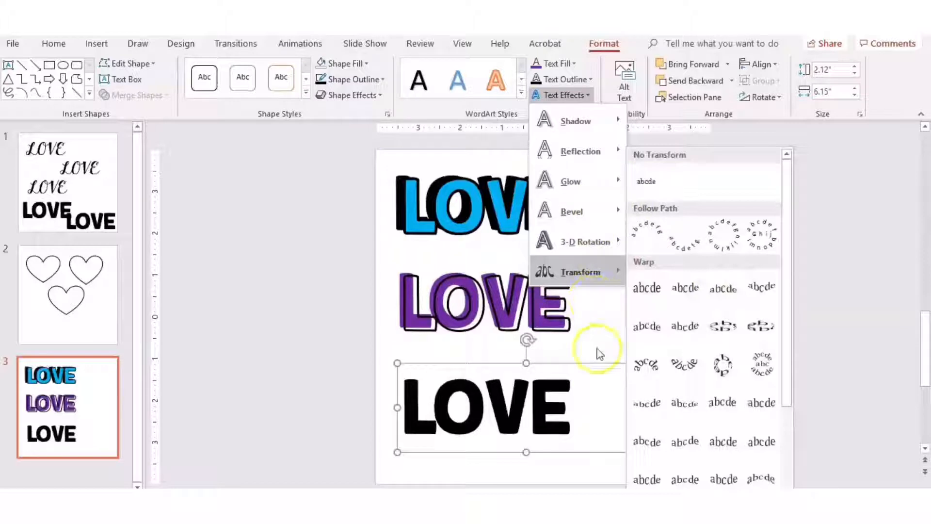
{"action": "left_click", "coordinate": [596, 385]}
Step: Add a purple glow from the standard colors to the text of the bottom LOVE
{"action": "right_click", "coordinate": [589, 363]}
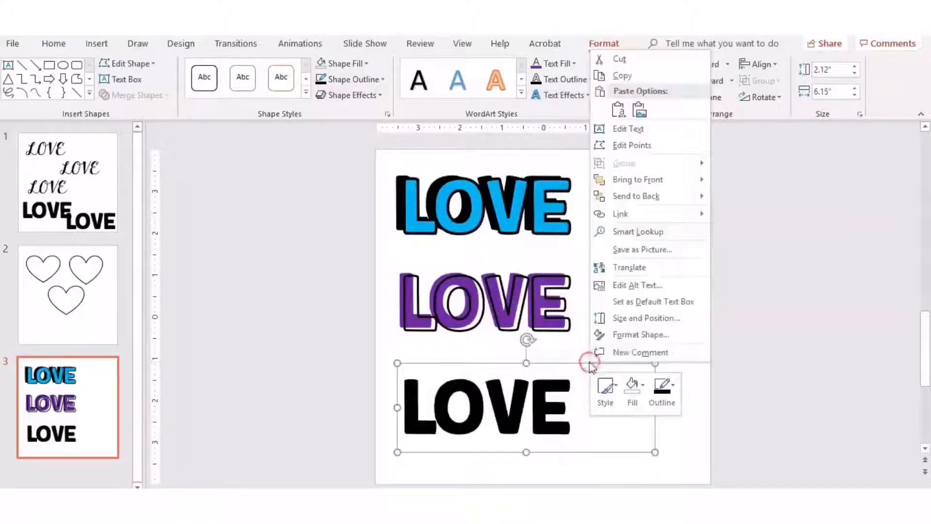
{"action": "left_click", "coordinate": [618, 334]}
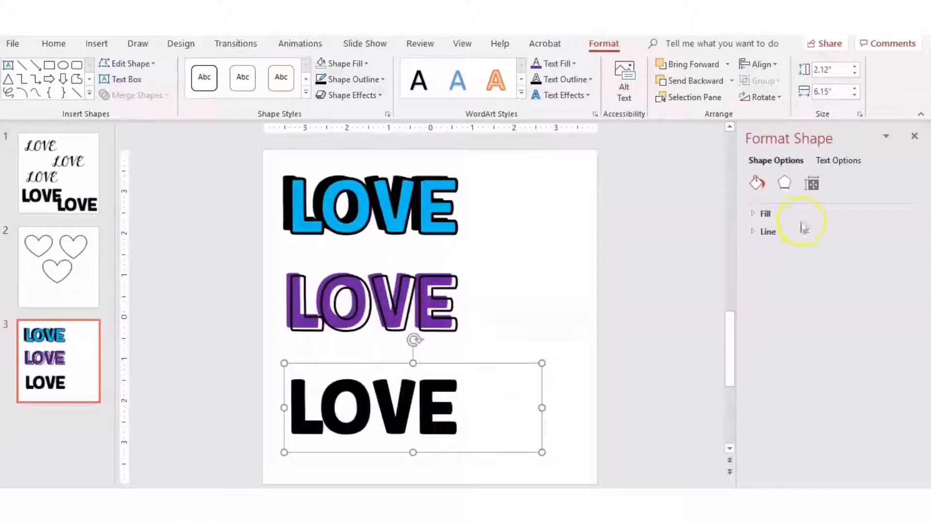
{"action": "left_click", "coordinate": [844, 161]}
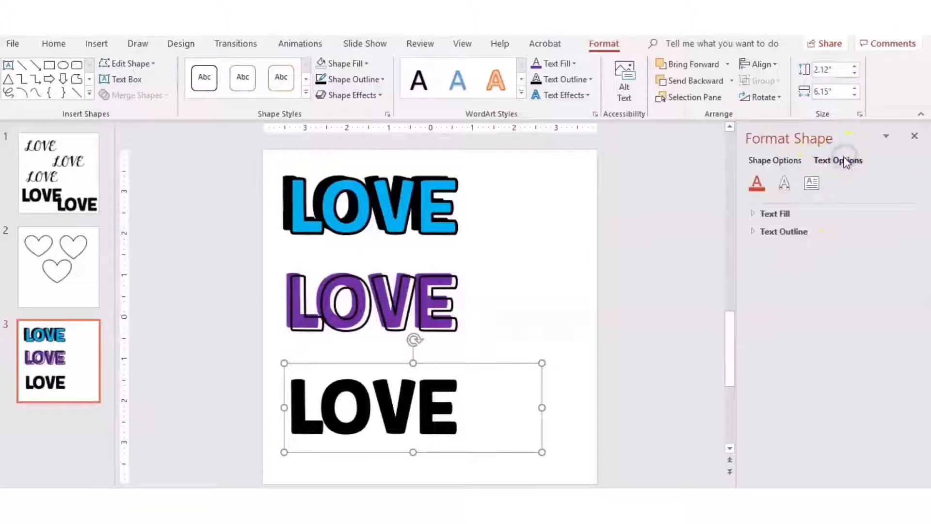
{"action": "left_click", "coordinate": [785, 185]}
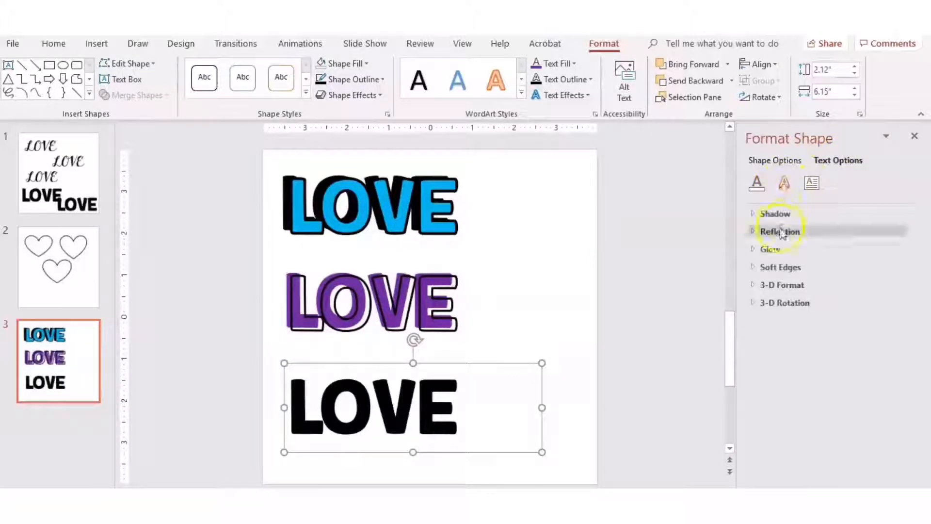
{"action": "left_click", "coordinate": [775, 251]}
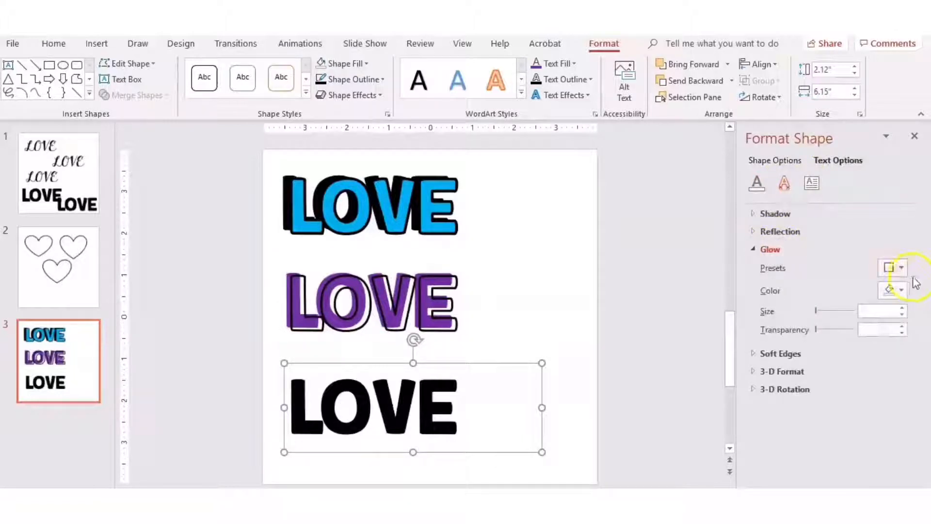
{"action": "left_click", "coordinate": [899, 268]}
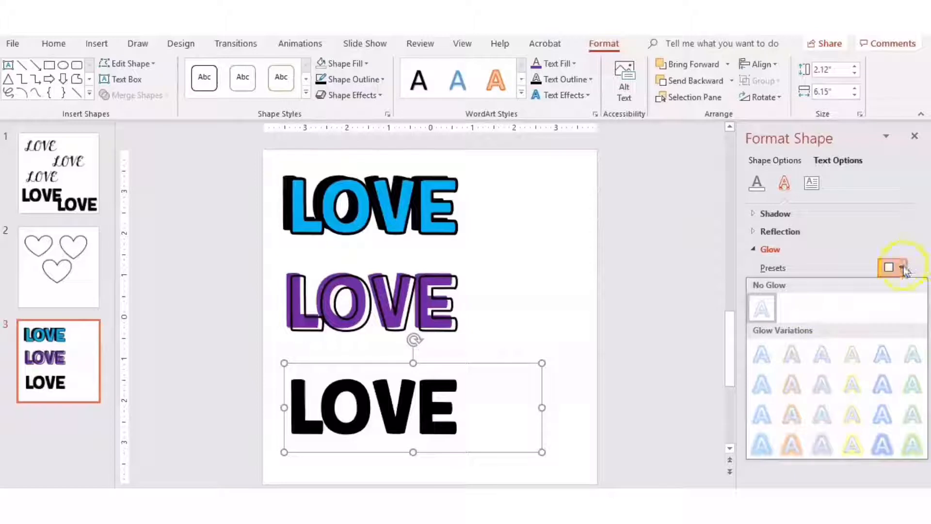
{"action": "left_click", "coordinate": [905, 269]}
{"action": "left_click", "coordinate": [902, 290]}
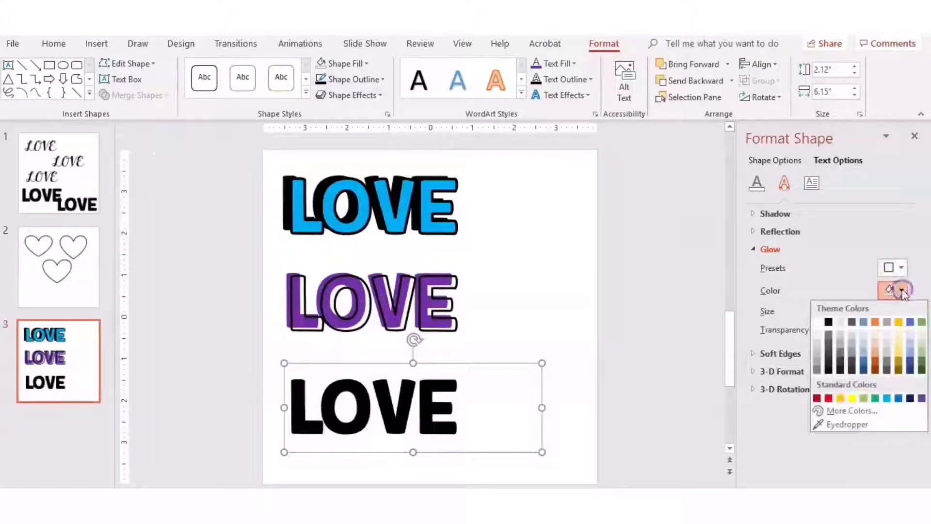
{"action": "left_click", "coordinate": [921, 398]}
Step: Try a glow size of 25 pt on the bottom LOVE and reduce it back to 11 pt
{"action": "left_click", "coordinate": [899, 308]}
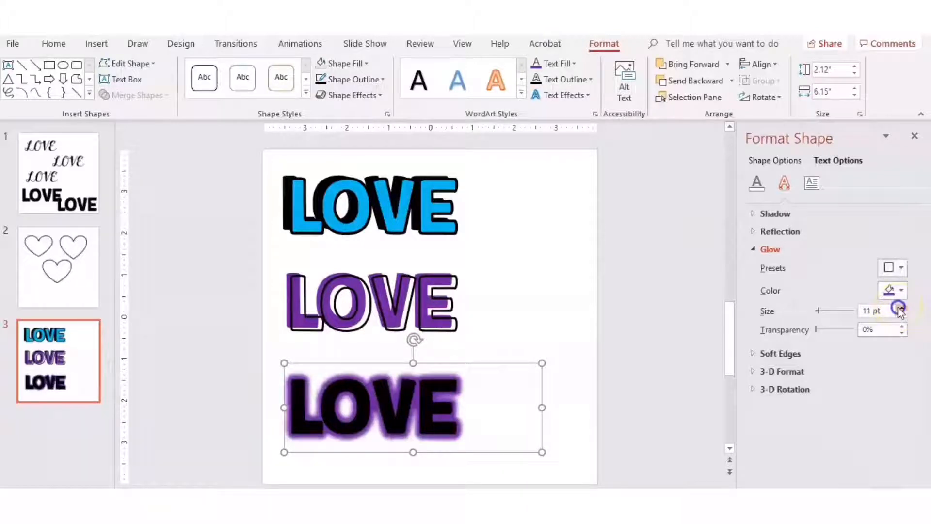
{"action": "left_click", "coordinate": [900, 308]}
{"action": "left_click", "coordinate": [900, 308]}
{"action": "left_click", "coordinate": [900, 309]}
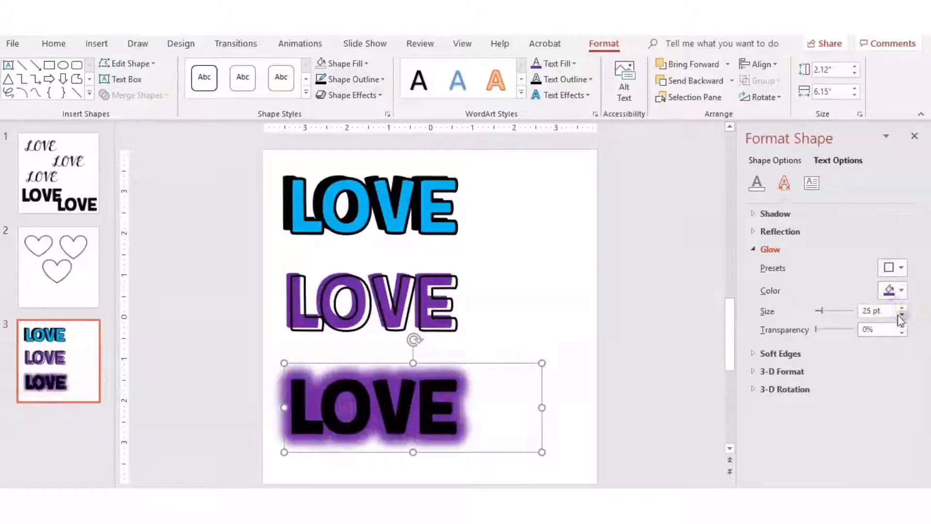
{"action": "left_click", "coordinate": [900, 315]}
{"action": "left_click", "coordinate": [900, 315]}
{"action": "left_click", "coordinate": [899, 315]}
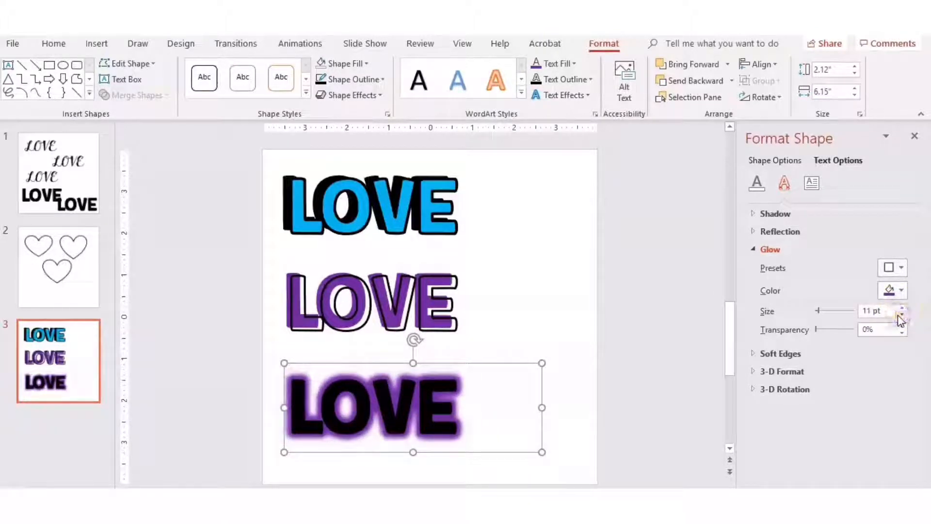
Step: Set the purple glow's size to 17 pt and its transparency to 47%
{"action": "left_click", "coordinate": [902, 309]}
{"action": "left_click", "coordinate": [901, 309]}
{"action": "left_click", "coordinate": [901, 309]}
{"action": "left_click", "coordinate": [902, 310]}
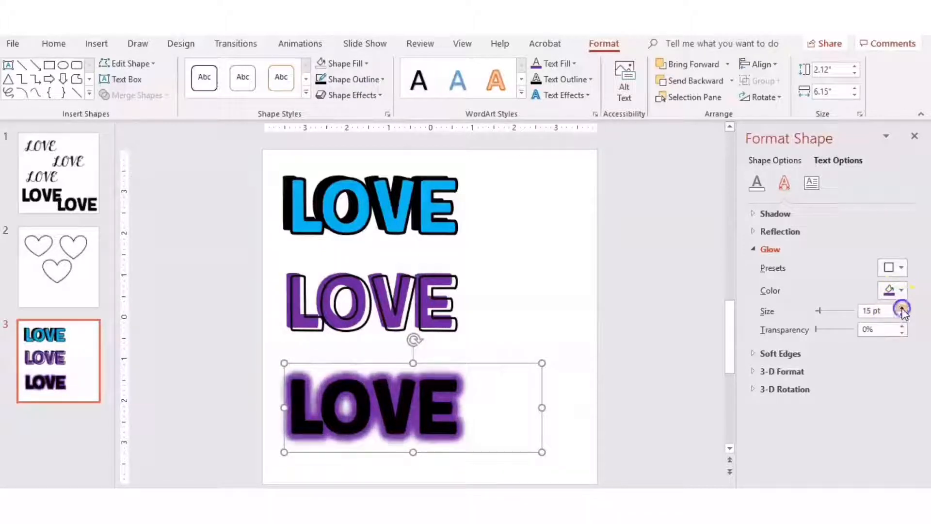
{"action": "left_click", "coordinate": [901, 309]}
{"action": "left_click", "coordinate": [901, 309]}
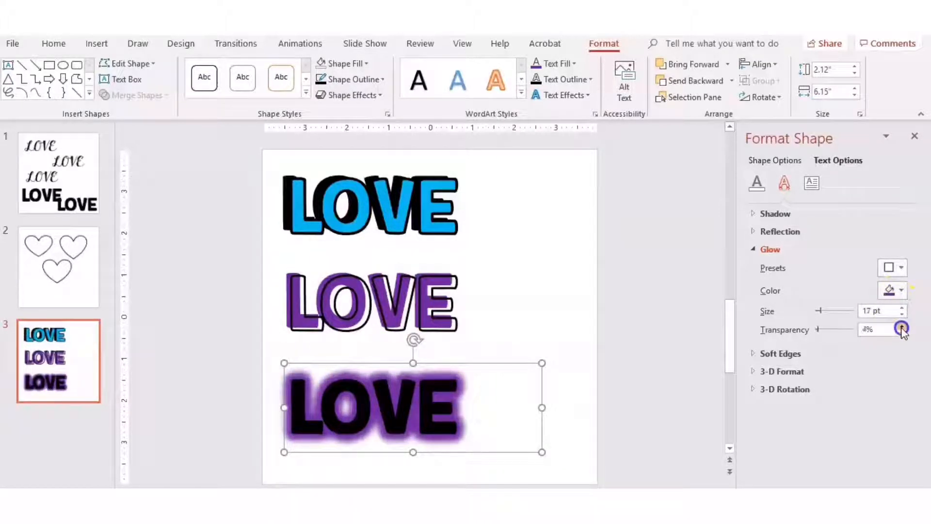
{"action": "left_click_drag", "start_coordinate": [901, 326], "coordinate": [901, 328]}
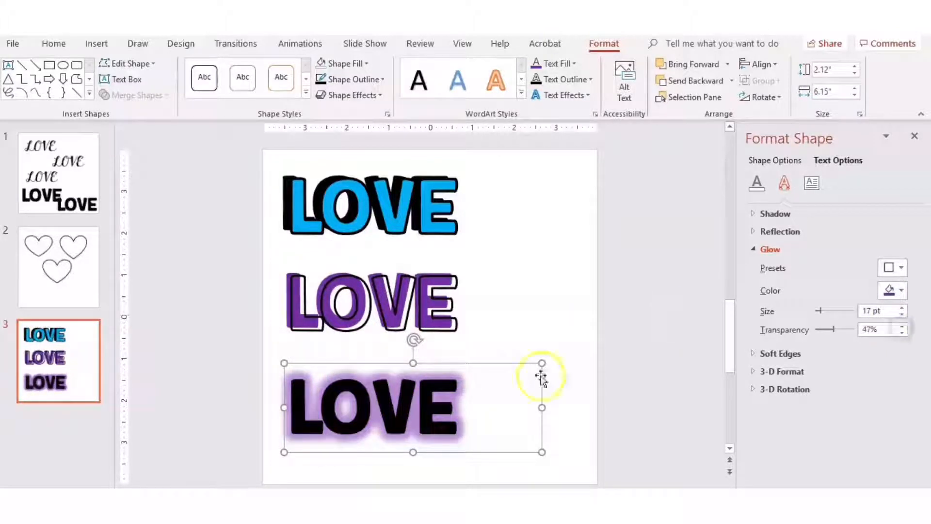
Step: Move the glowing LOVE toward the right edge of the slide and deselect it
{"action": "left_click_drag", "start_coordinate": [505, 368], "coordinate": [577, 364]}
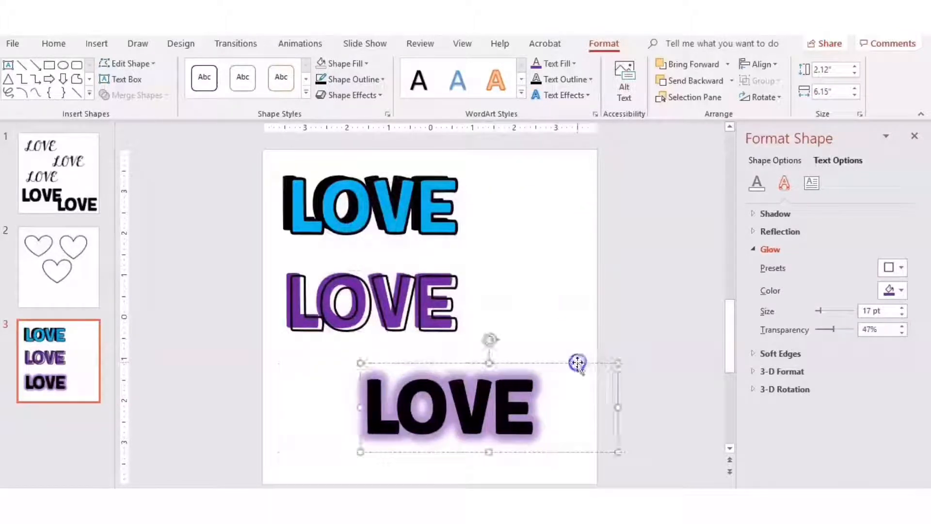
{"action": "left_click", "coordinate": [644, 337]}
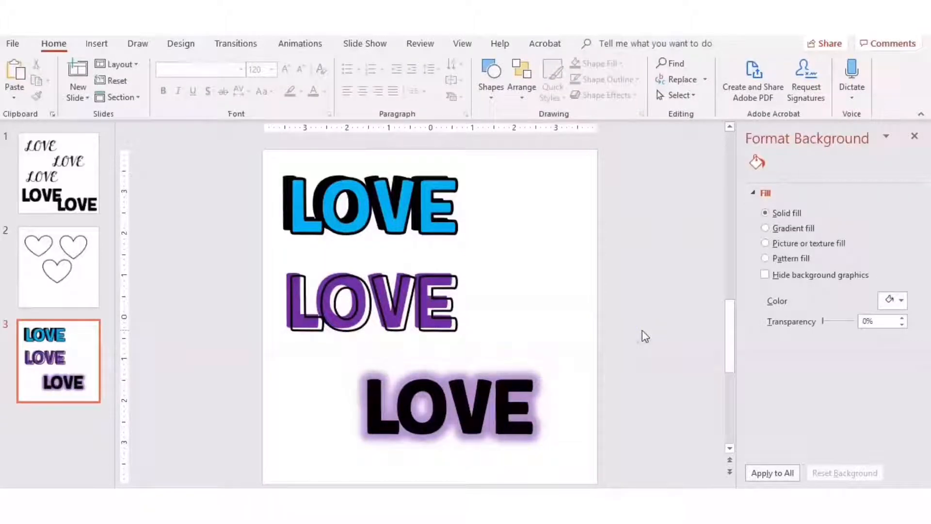
Step: Fill the glowing LOVE's text with the Alice1 picture and move it up and left, directly beneath the purple word
{"action": "left_click", "coordinate": [468, 409]}
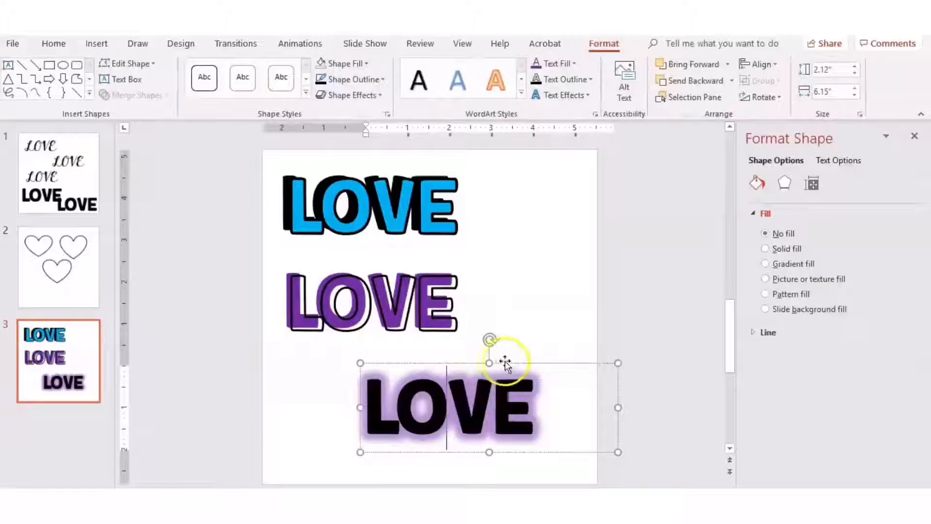
{"action": "left_click", "coordinate": [507, 364]}
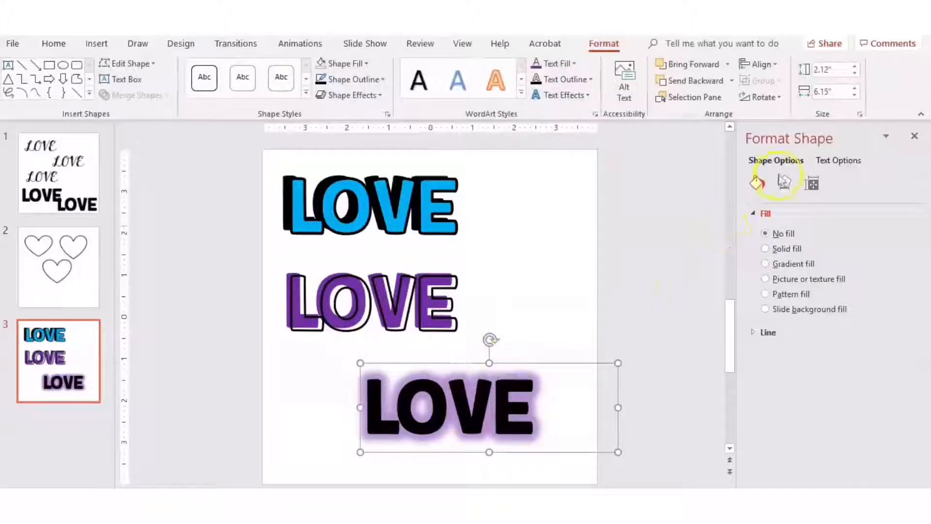
{"action": "left_click", "coordinate": [838, 163]}
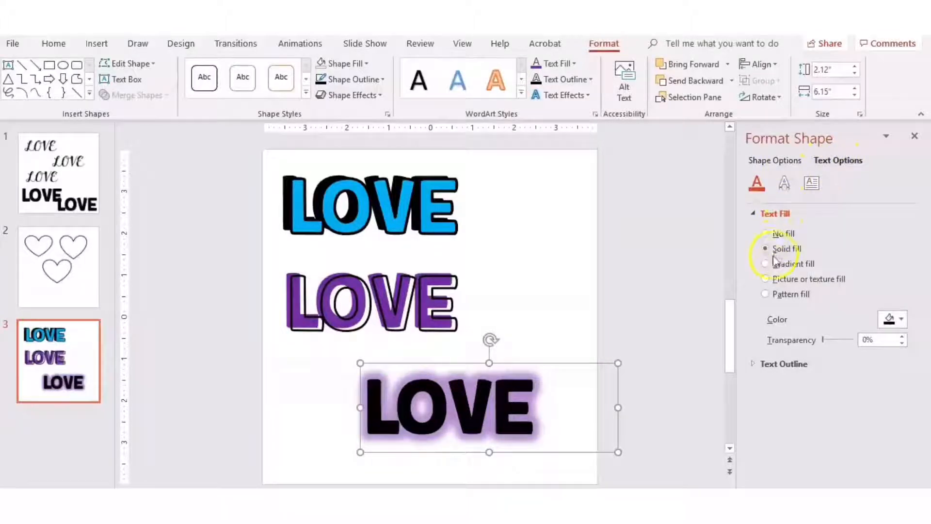
{"action": "left_click", "coordinate": [765, 279]}
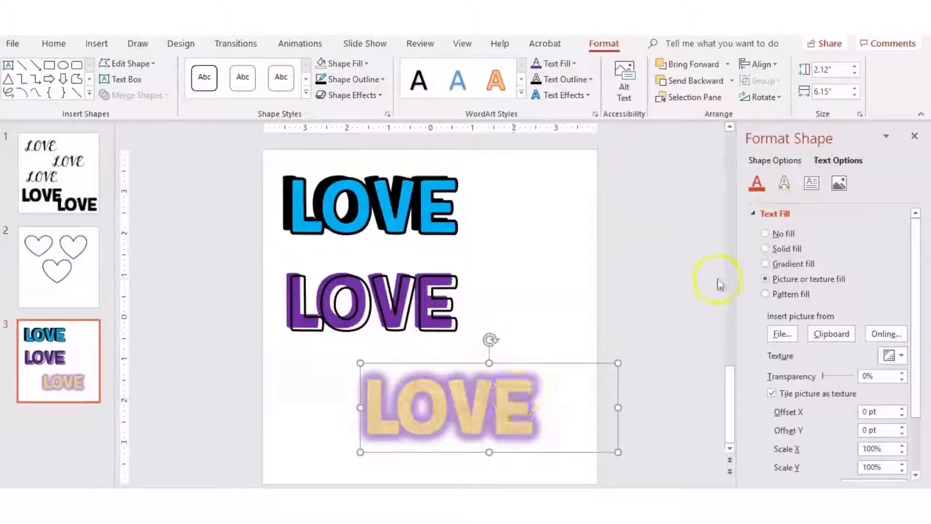
{"action": "left_click", "coordinate": [782, 334]}
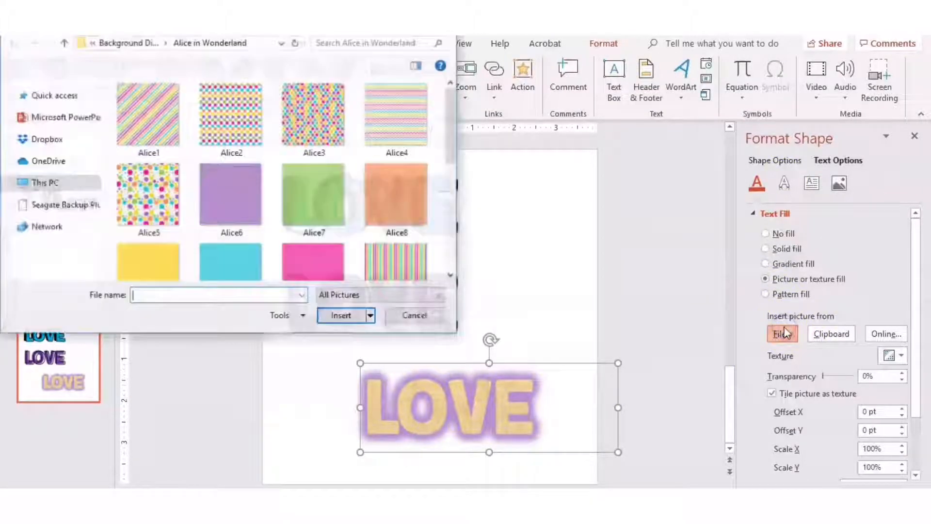
{"action": "double_click", "coordinate": [173, 127]}
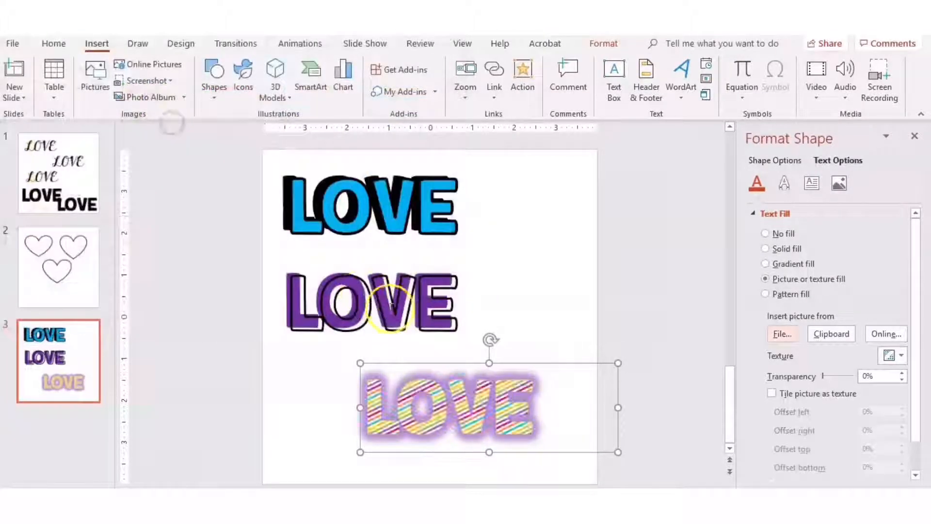
{"action": "left_click_drag", "start_coordinate": [563, 368], "coordinate": [493, 346]}
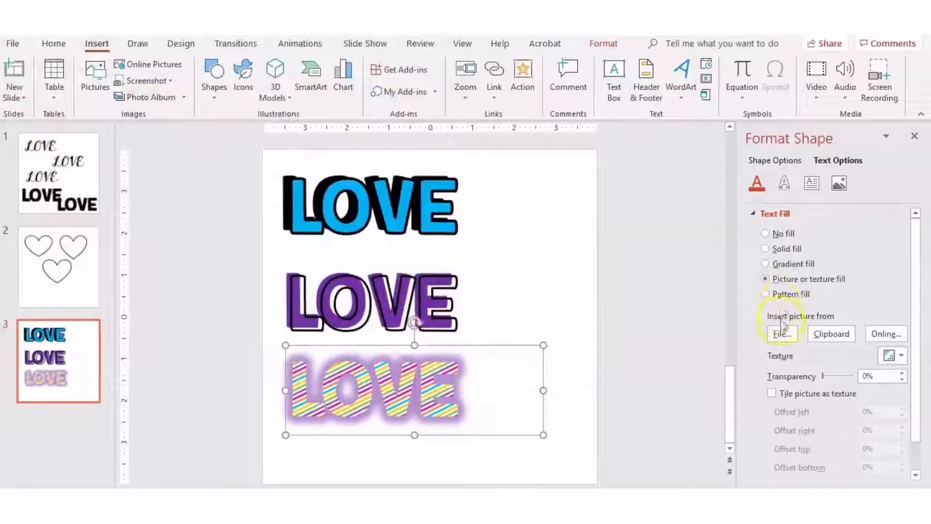
Step: Try the Alice2 and Alice5 pictures as the text fill of the glowing LOVE
{"action": "left_click", "coordinate": [781, 333]}
{"action": "double_click", "coordinate": [216, 145]}
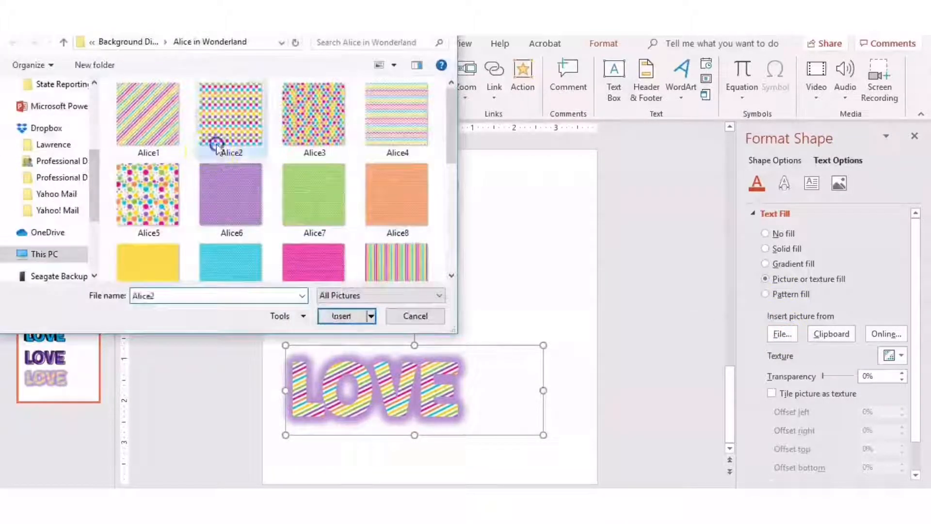
{"action": "left_click", "coordinate": [781, 334]}
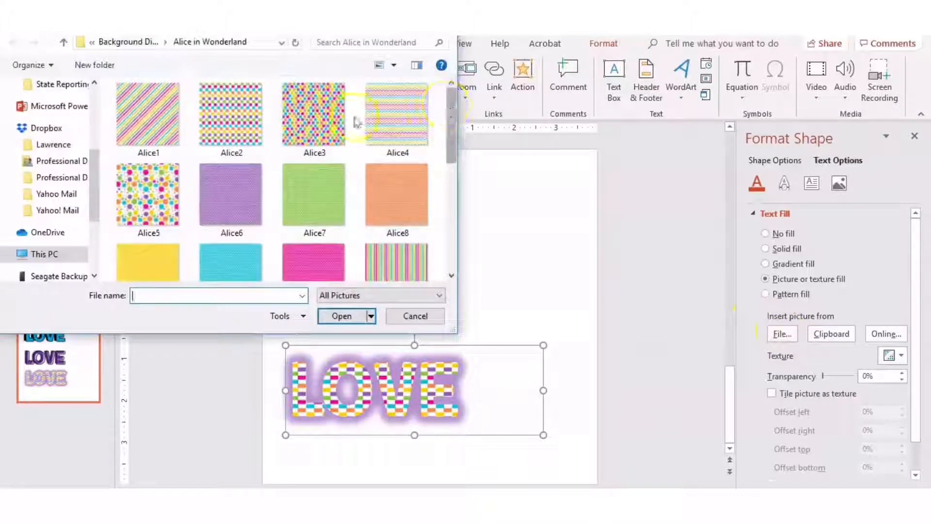
{"action": "double_click", "coordinate": [145, 204]}
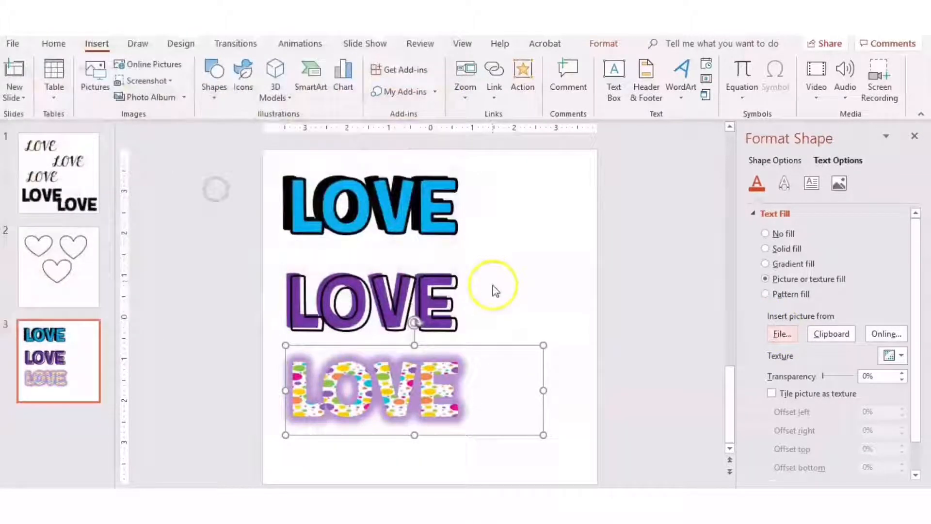
Step: Fill the glowing LOVE's text with the Alice16 picture and move the word slightly right and down
{"action": "left_click", "coordinate": [783, 337]}
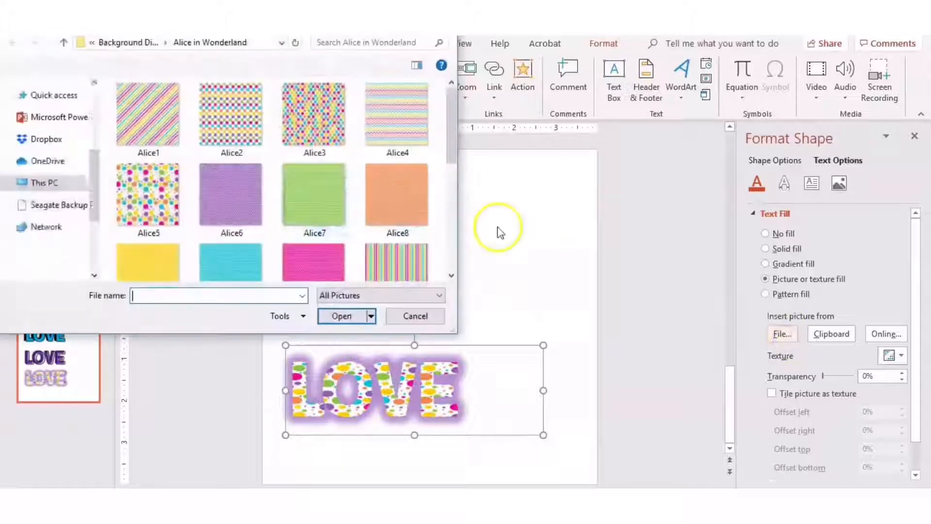
{"action": "left_click_drag", "start_coordinate": [447, 168], "coordinate": [451, 199]}
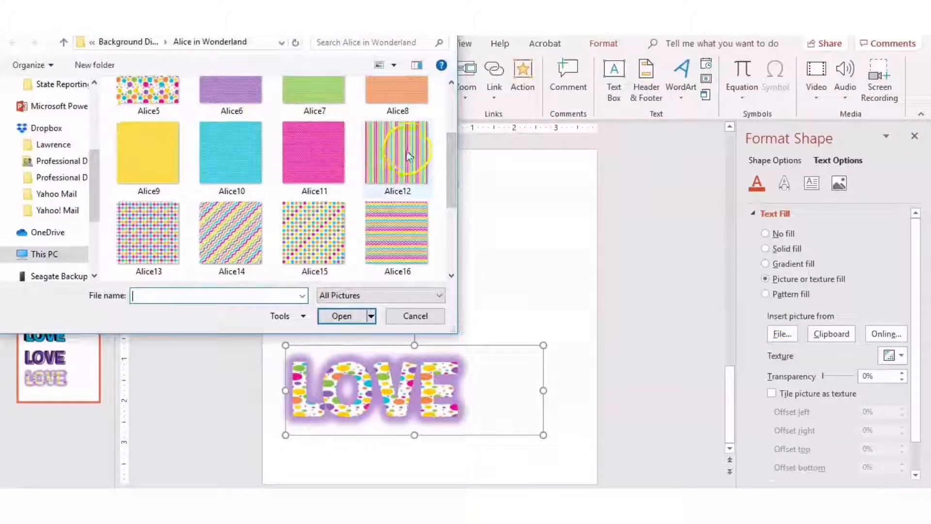
{"action": "double_click", "coordinate": [384, 219]}
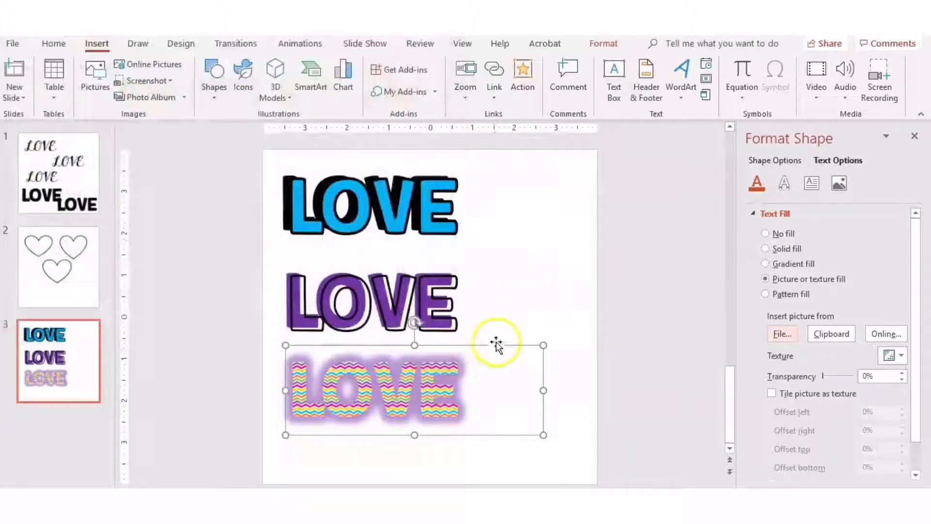
{"action": "left_click_drag", "start_coordinate": [503, 346], "coordinate": [534, 354]}
{"action": "left_click", "coordinate": [547, 270]}
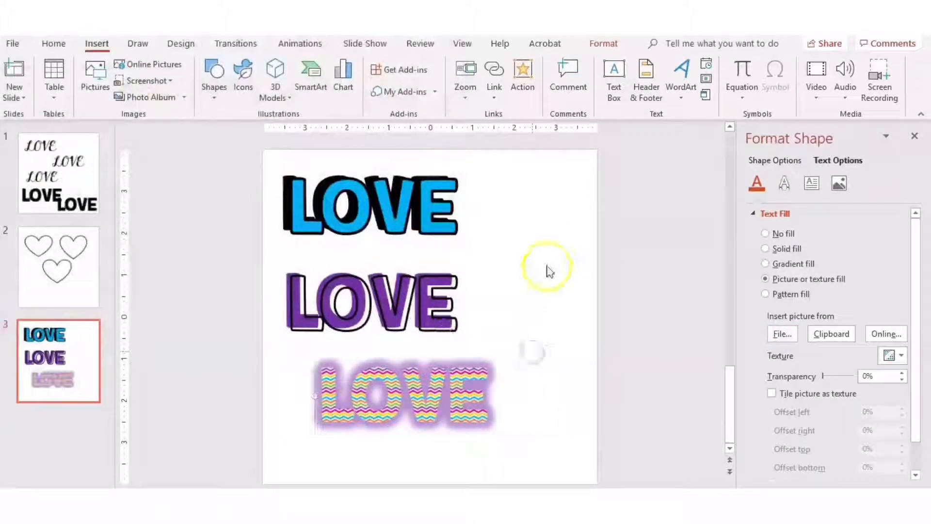